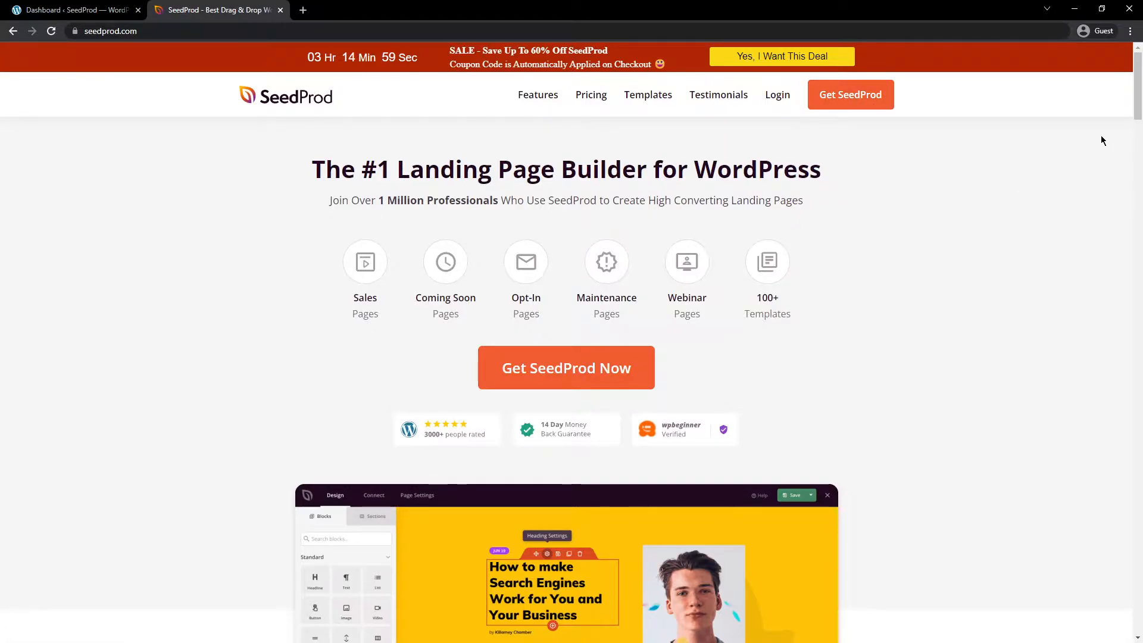
Step: Find the Getting Started article on installing and activating the Pro plugin in the SeedProd documentation and read through it
drag(1138, 68, 1103, 582)
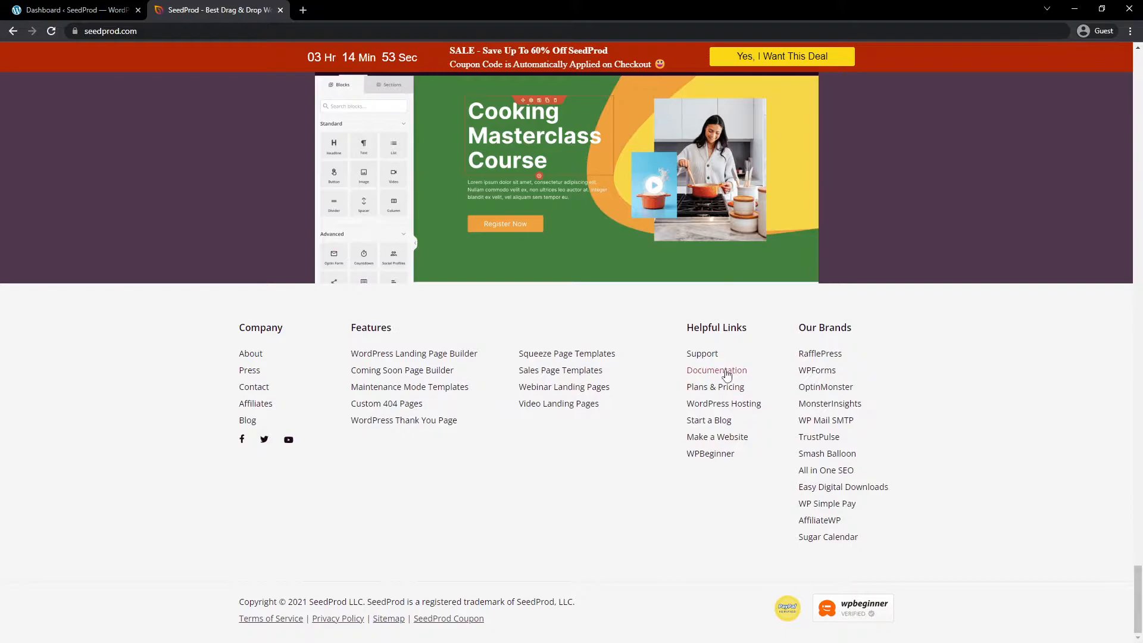
click(731, 371)
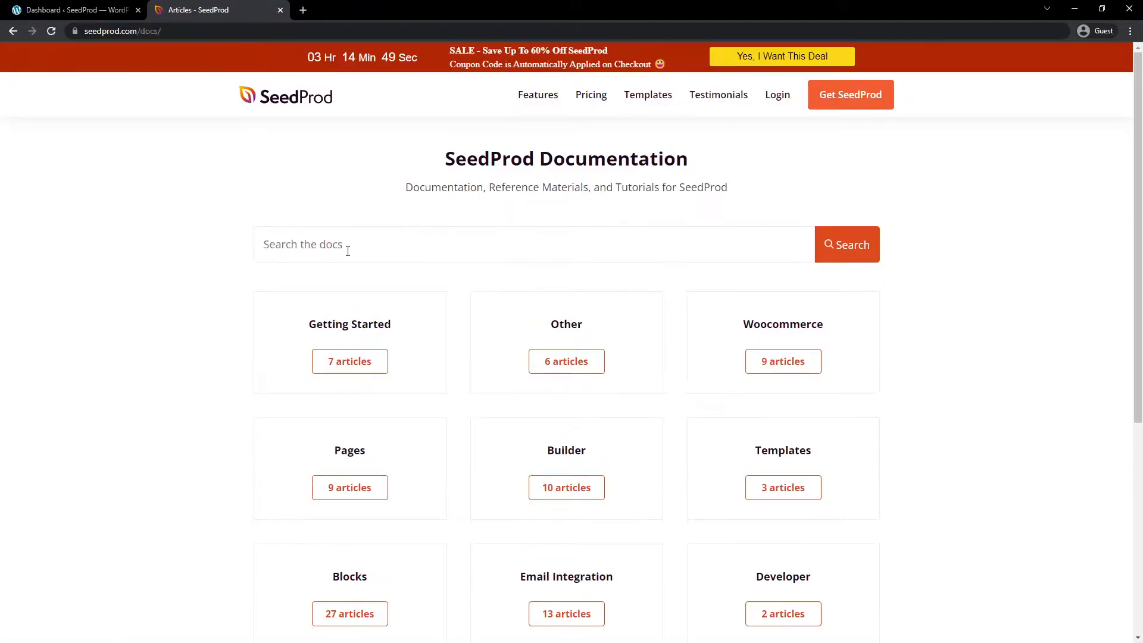
click(356, 362)
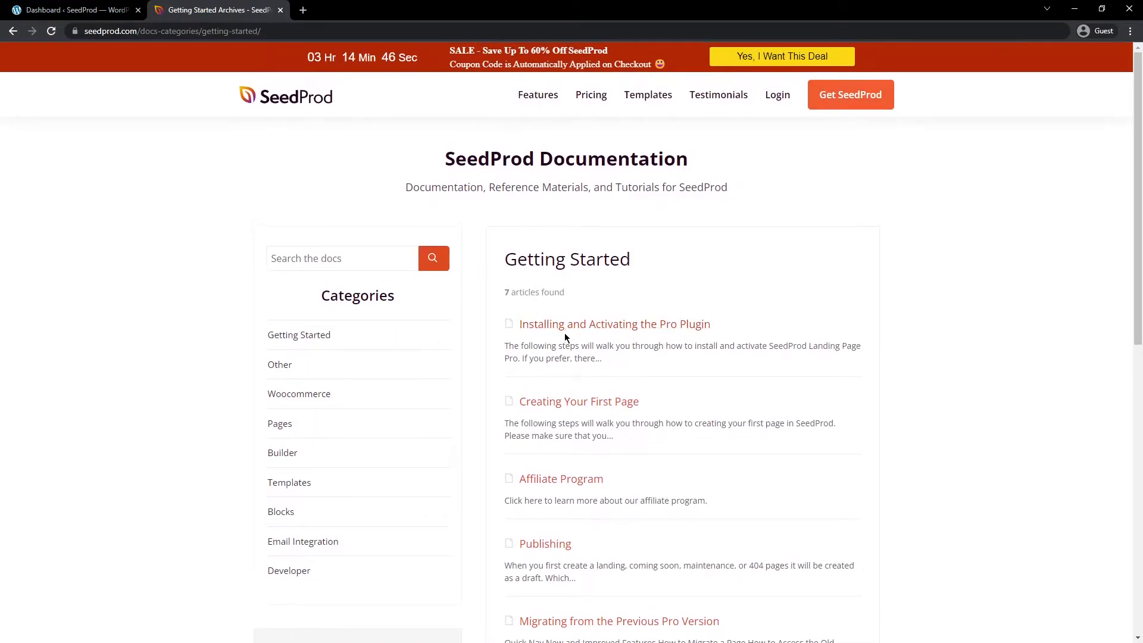
click(605, 327)
drag(1138, 81, 1130, 494)
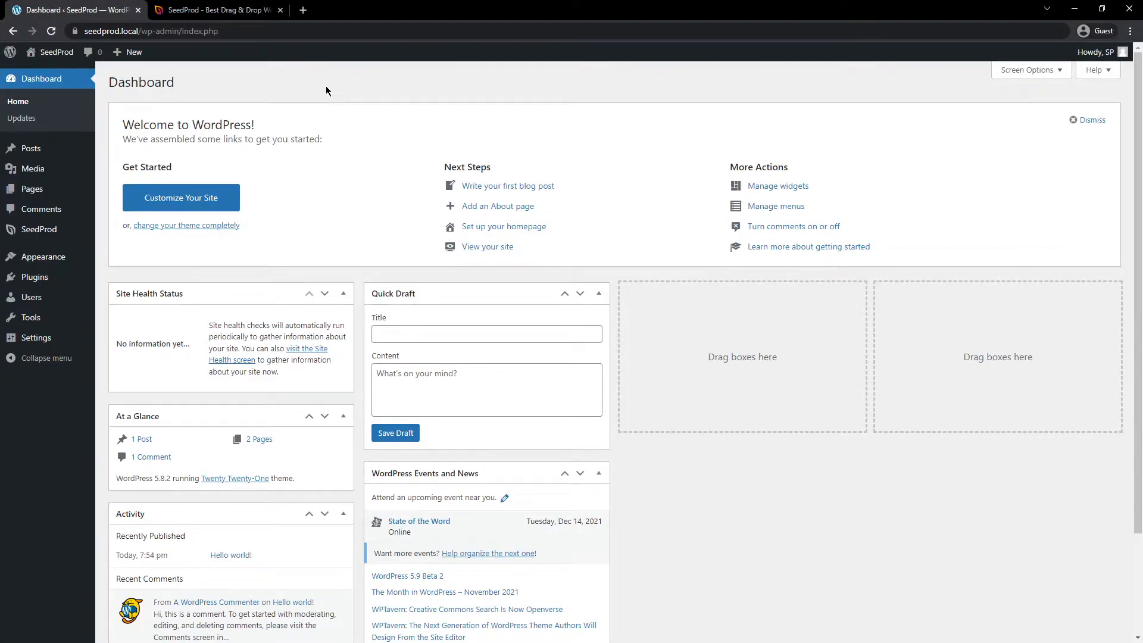
Step: Go to SeedProd's Pages overview in the WordPress dashboard and start setting up a 404 page
mouse_move(50, 234)
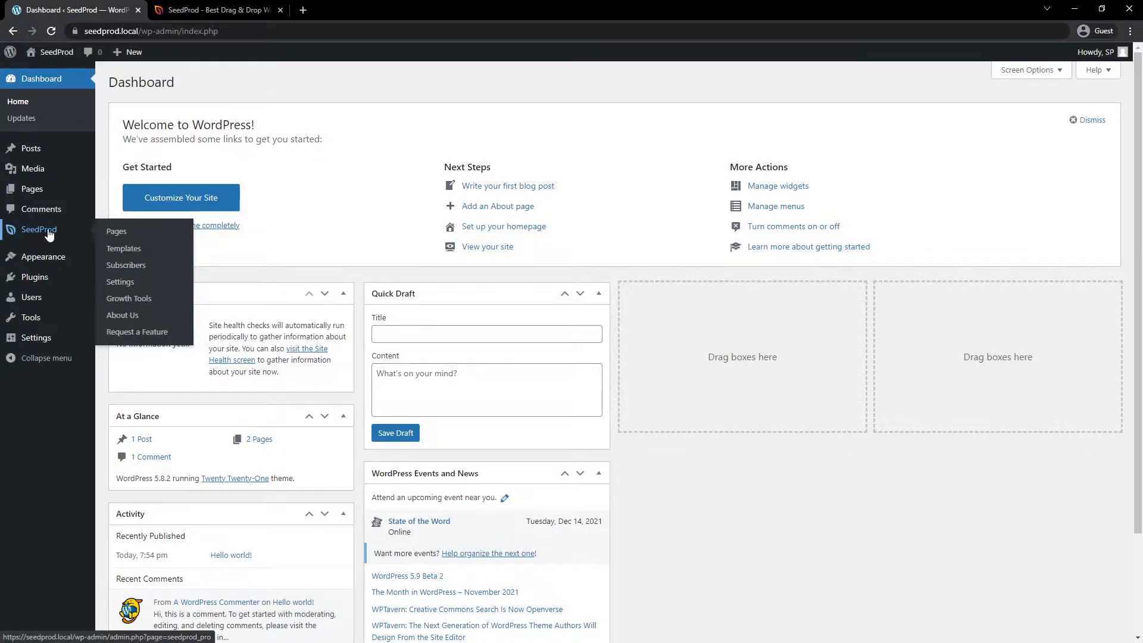
click(117, 233)
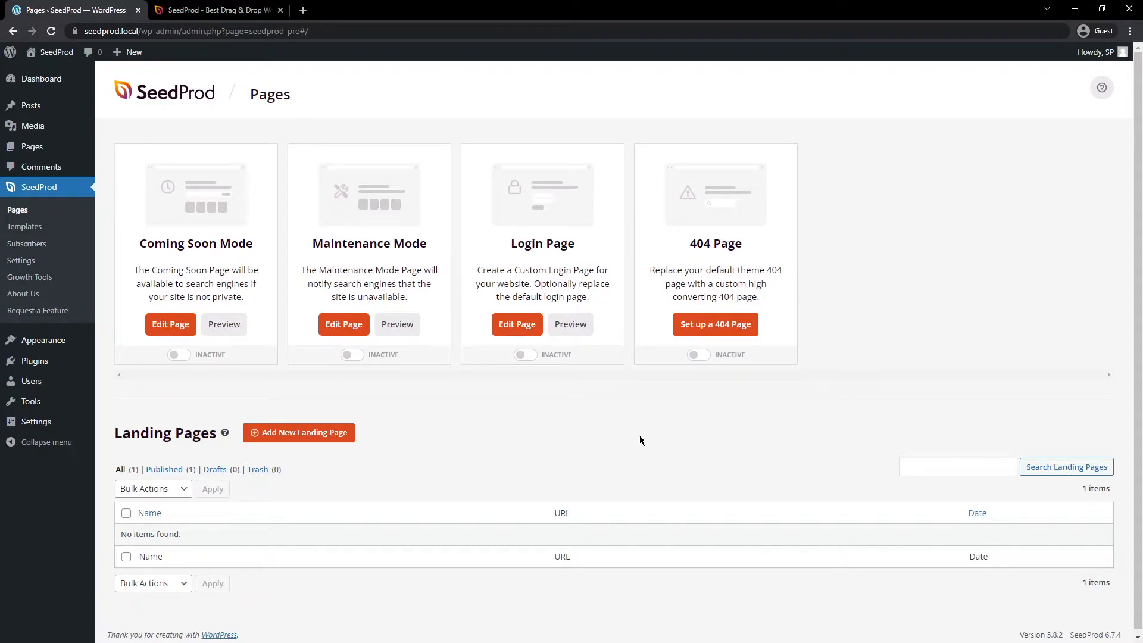
click(722, 331)
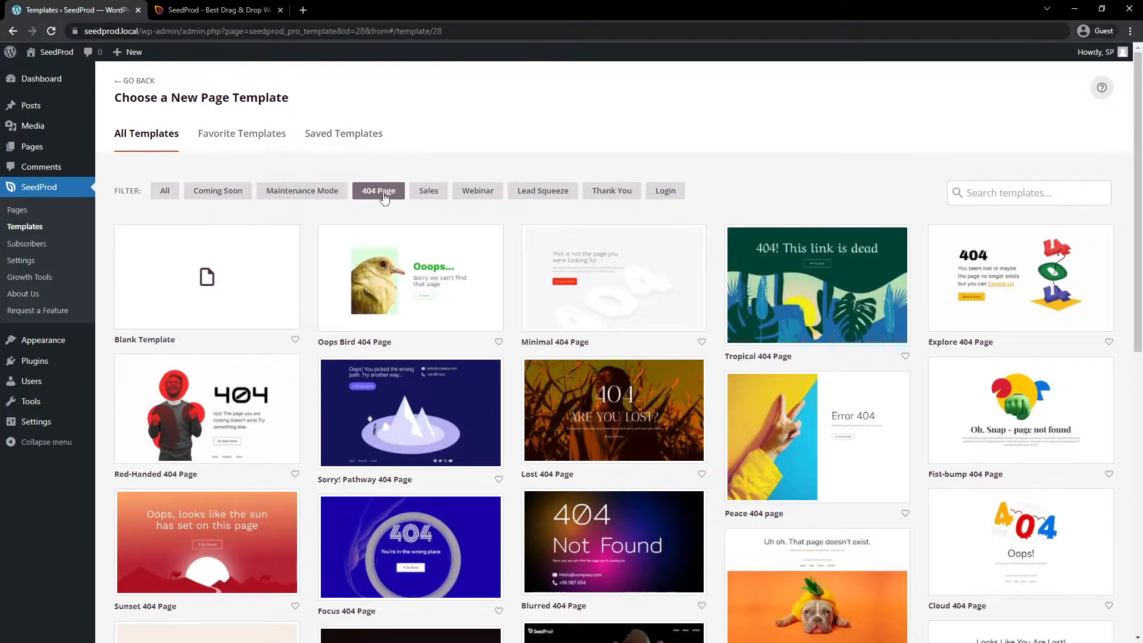
Step: Browse all page templates, filter them to 404 Page, and choose the Lost 404 Page template with the "Are you lost?" cornfield design
click(164, 191)
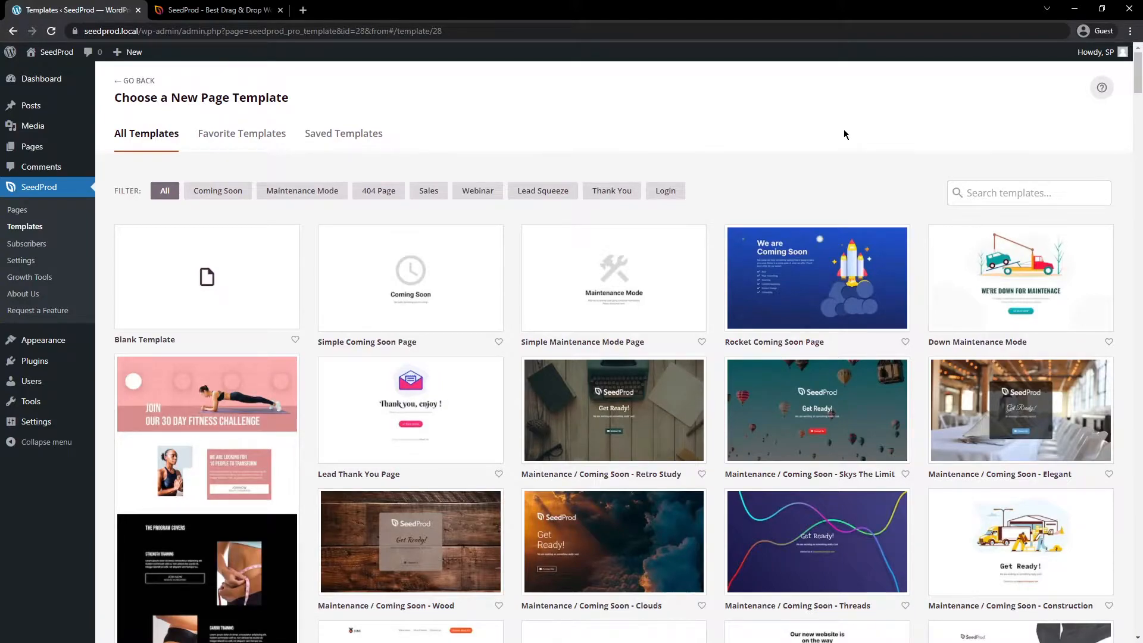
click(379, 193)
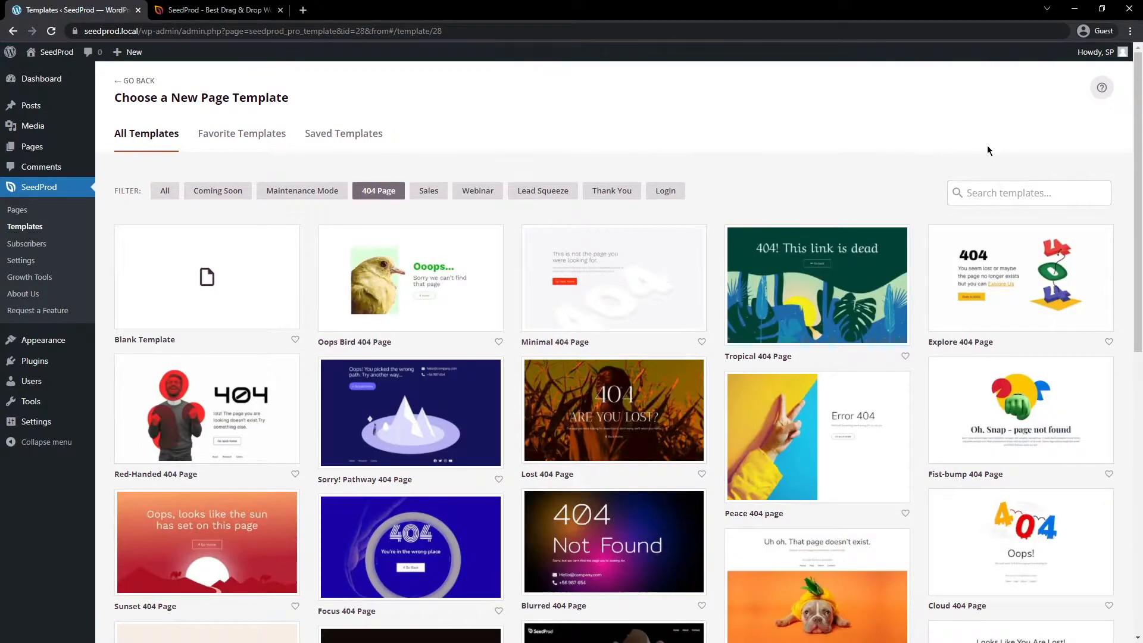
drag(1138, 101, 1127, 398)
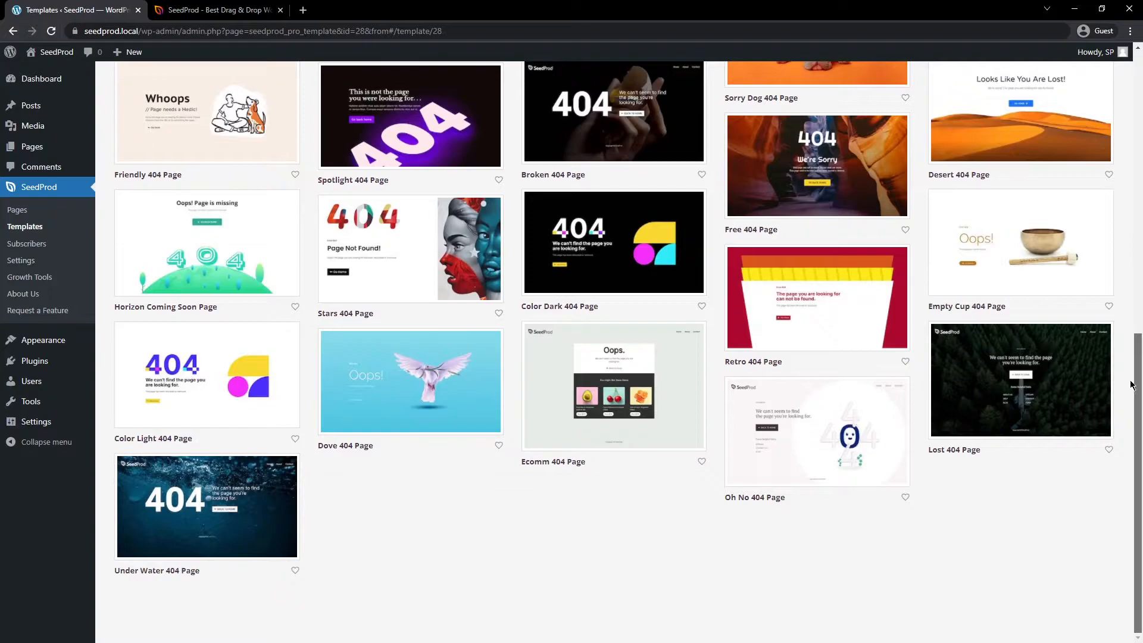
scroll(622, 390, up, 10)
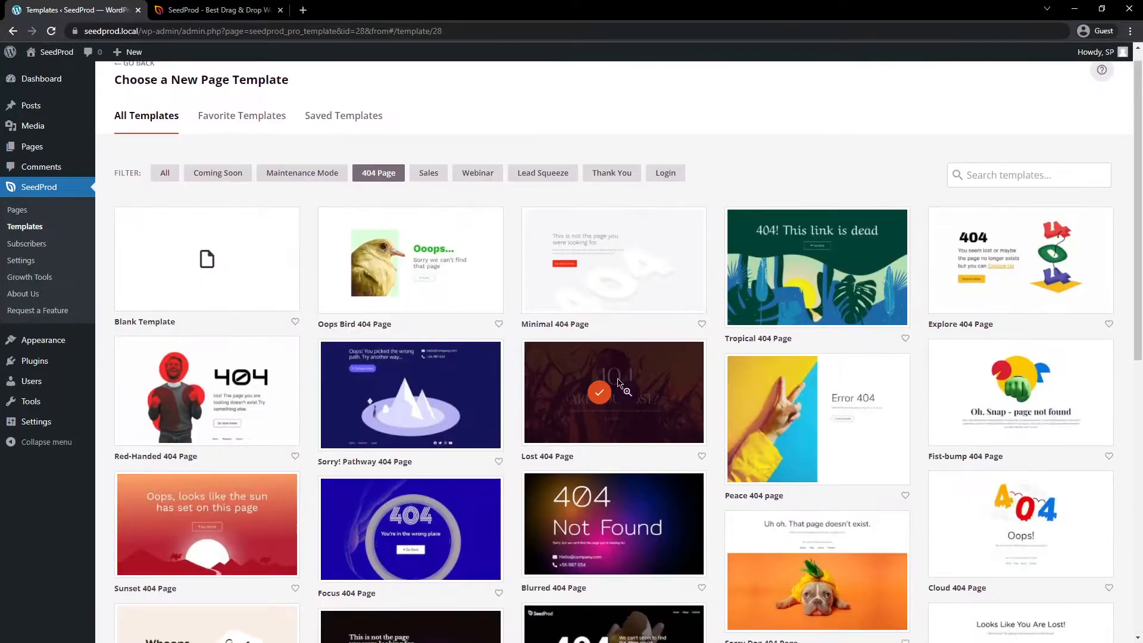
click(596, 397)
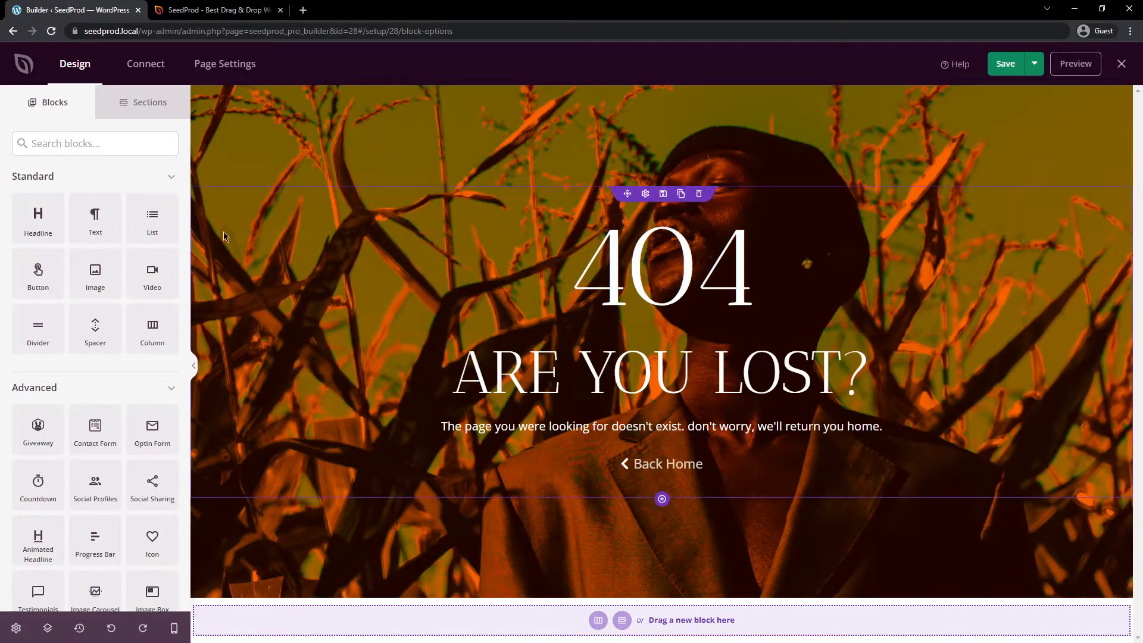
Step: Add a Video block between the 404 and "Are You Lost?" headlines, and delete it again
drag(150, 278, 680, 335)
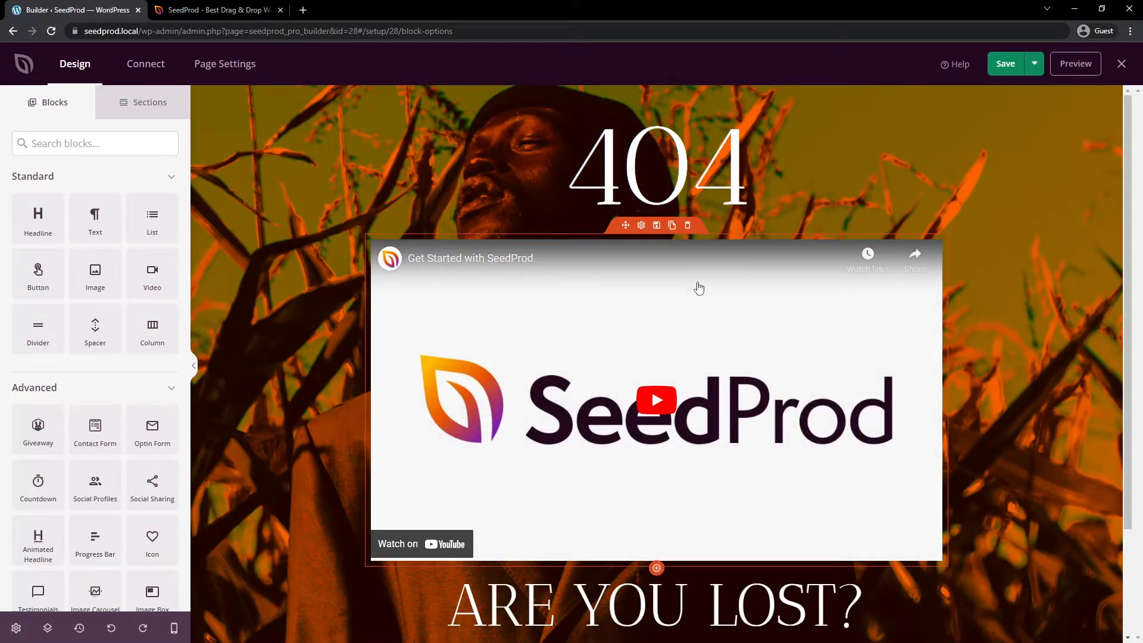
click(688, 225)
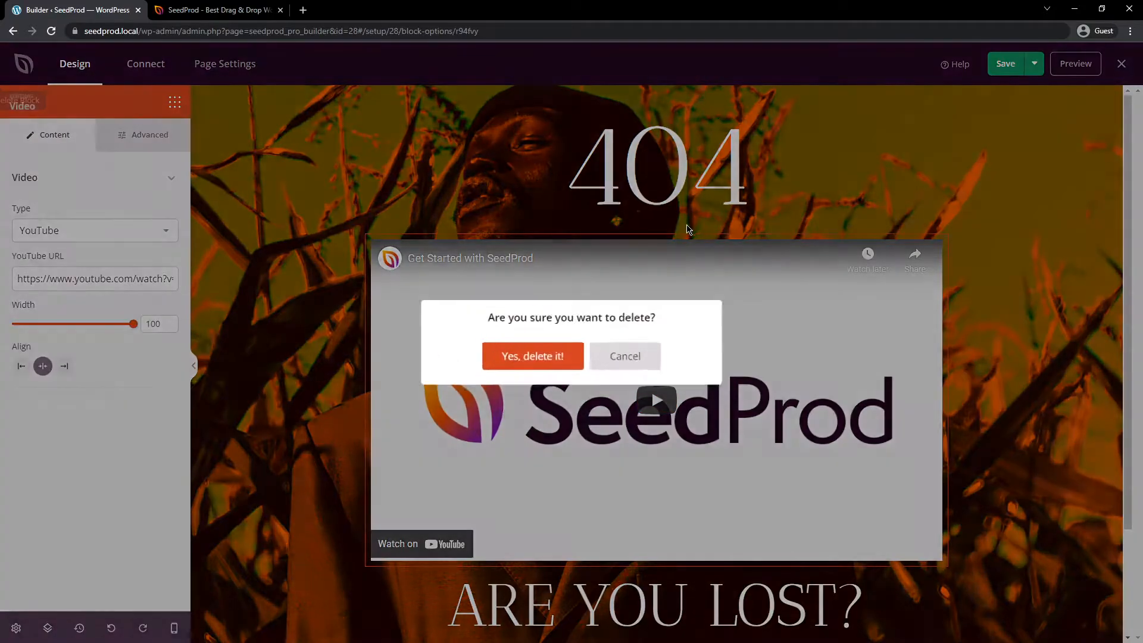
click(528, 359)
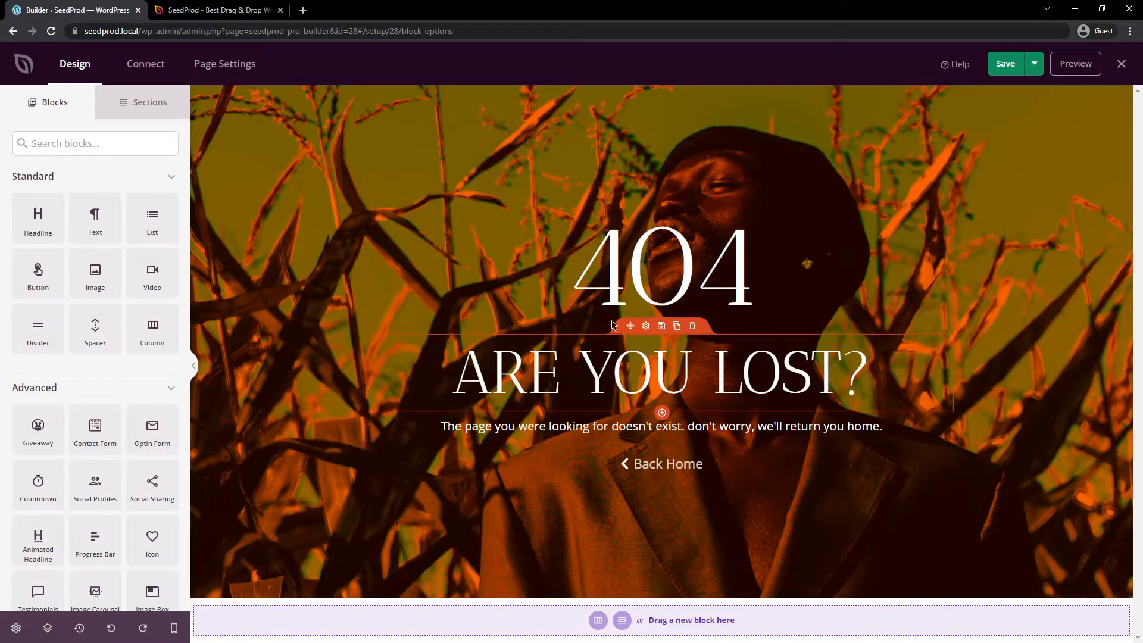
Step: Open the settings of the 404 headline block and select its text
click(647, 219)
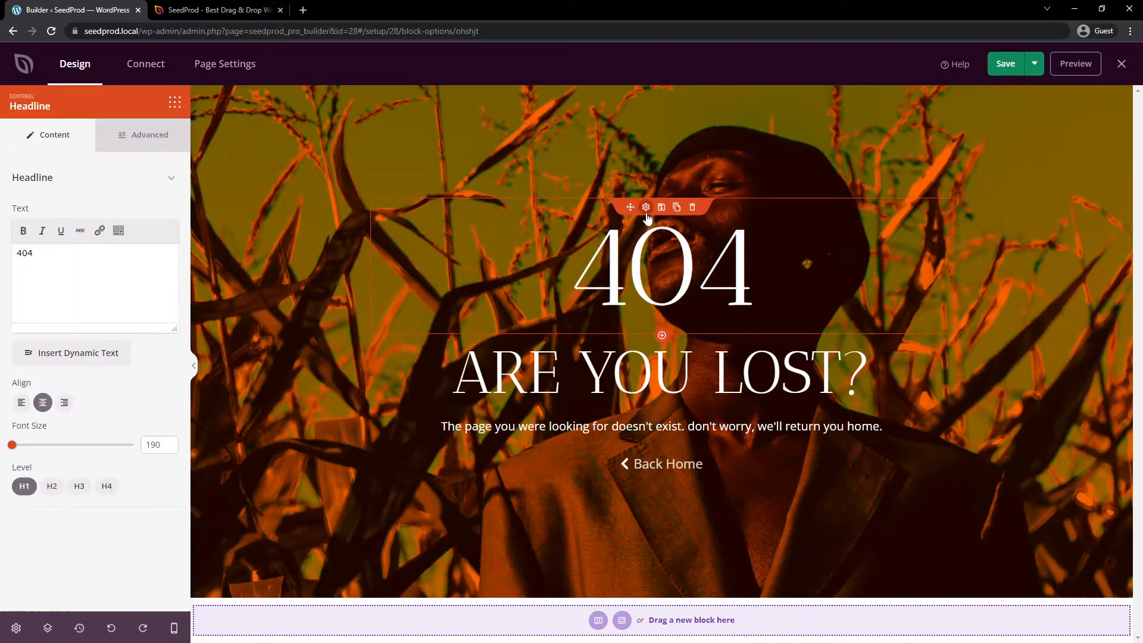
double_click(25, 253)
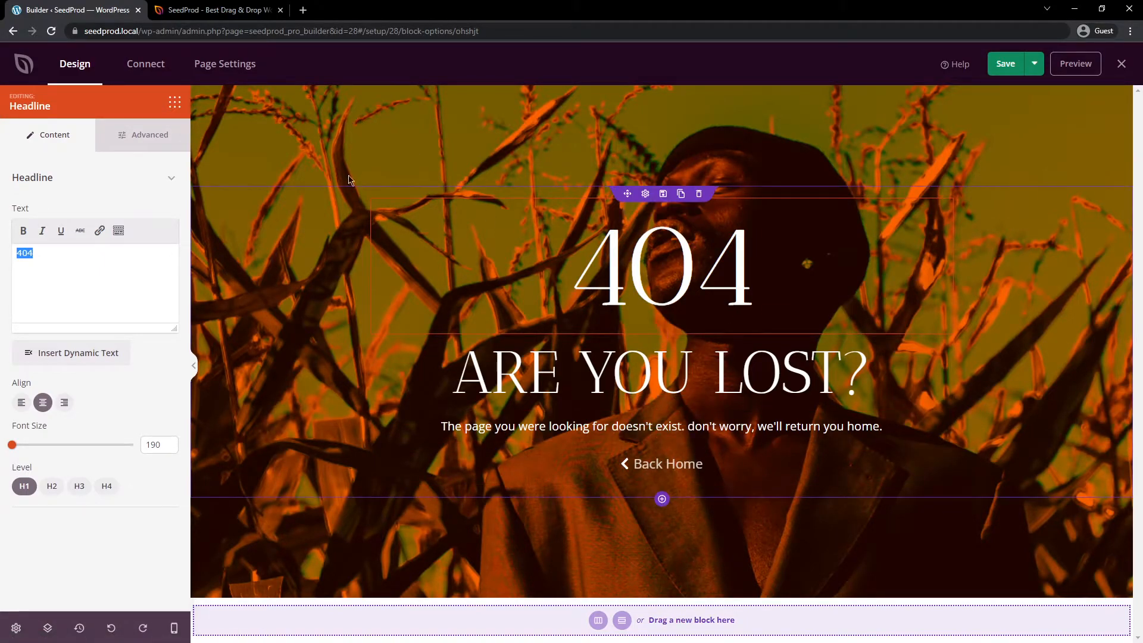
Step: Remove the page's background image in the global settings and set the solid background color to black
click(16, 630)
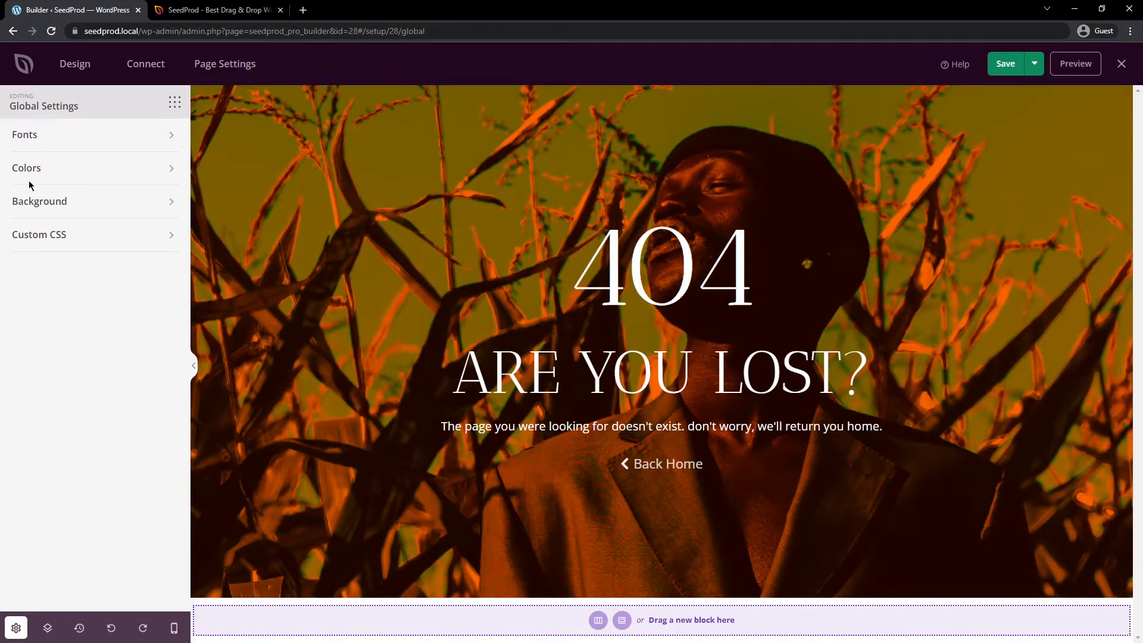
click(168, 202)
mouse_move(88, 381)
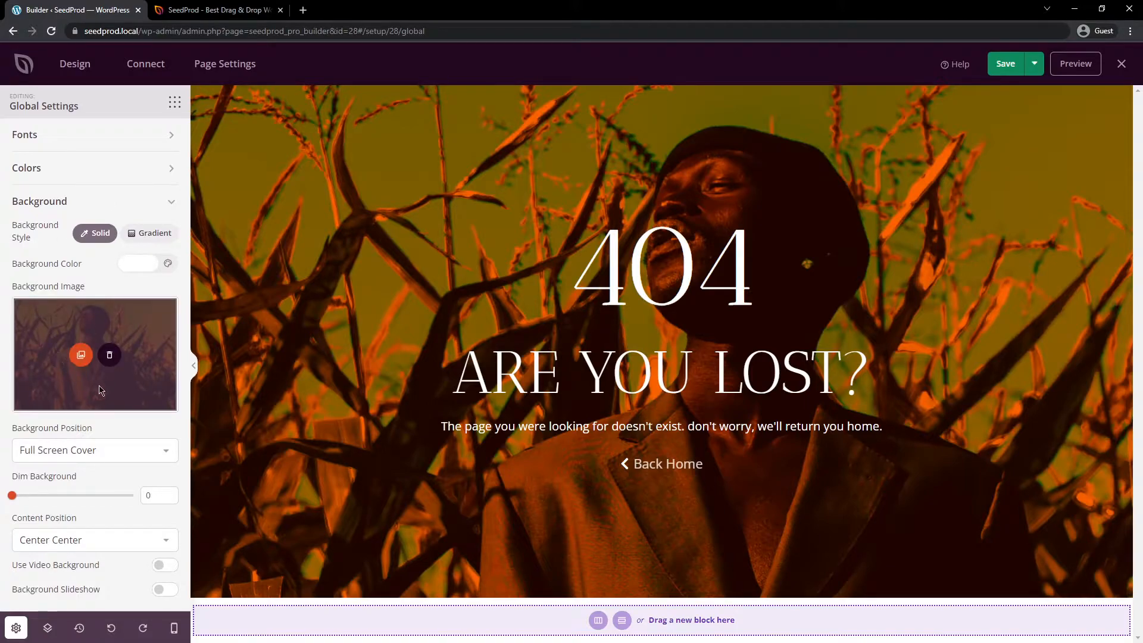
click(110, 356)
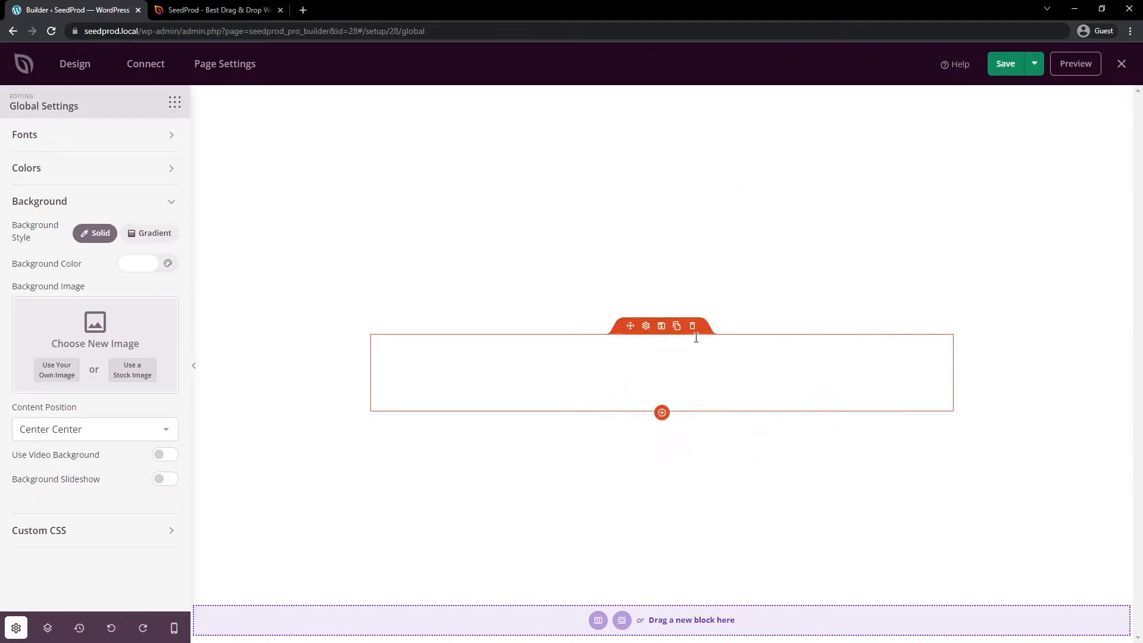
click(135, 268)
drag(141, 324, 258, 364)
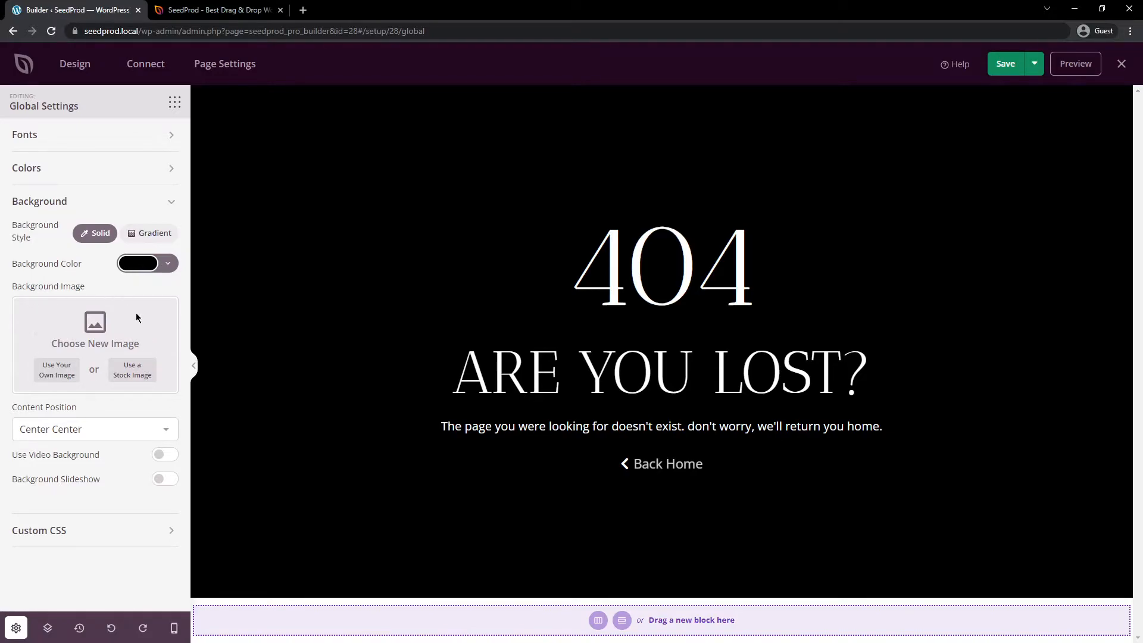
Step: Search the stock images for "farm", use the green field under tree branches as the page background, and dim it to 85
click(133, 372)
click(522, 348)
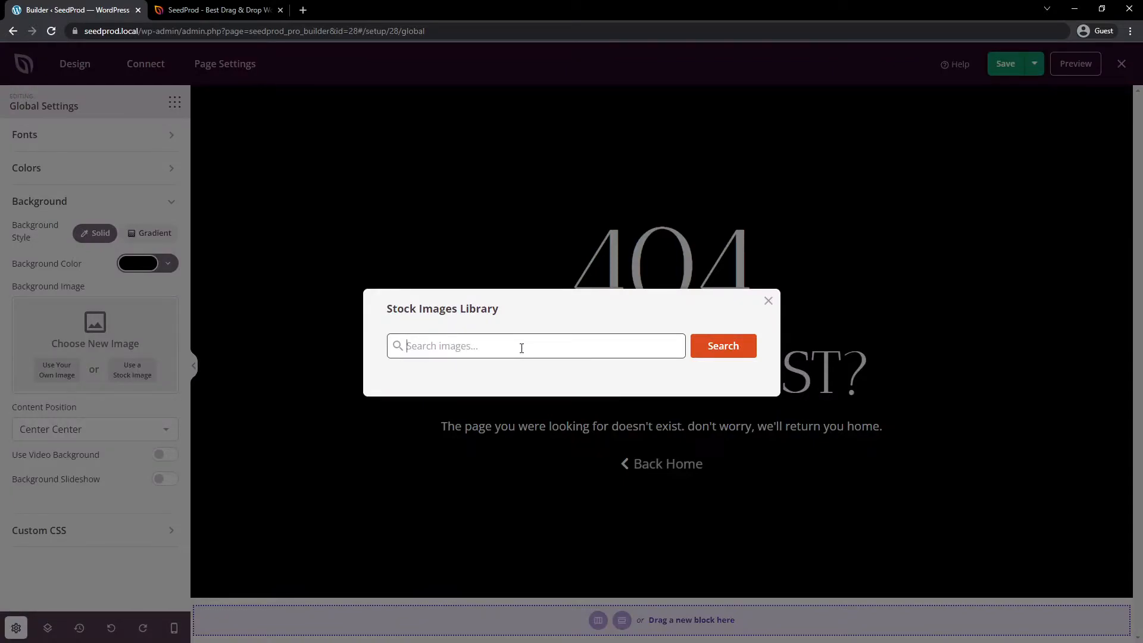
text(farm)
key(Return)
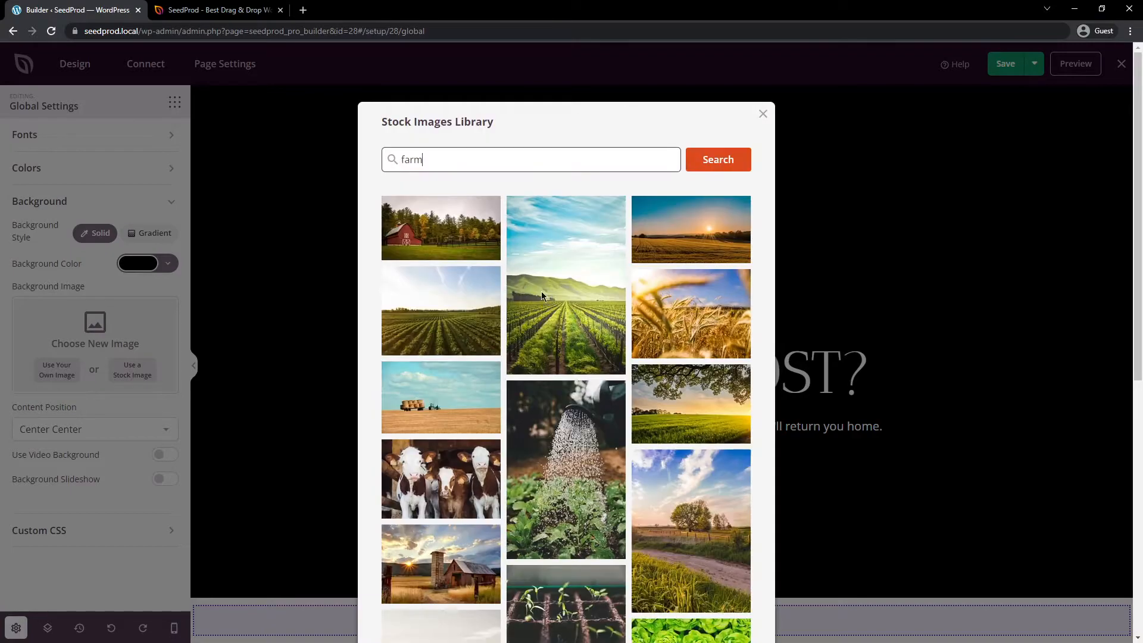
click(695, 405)
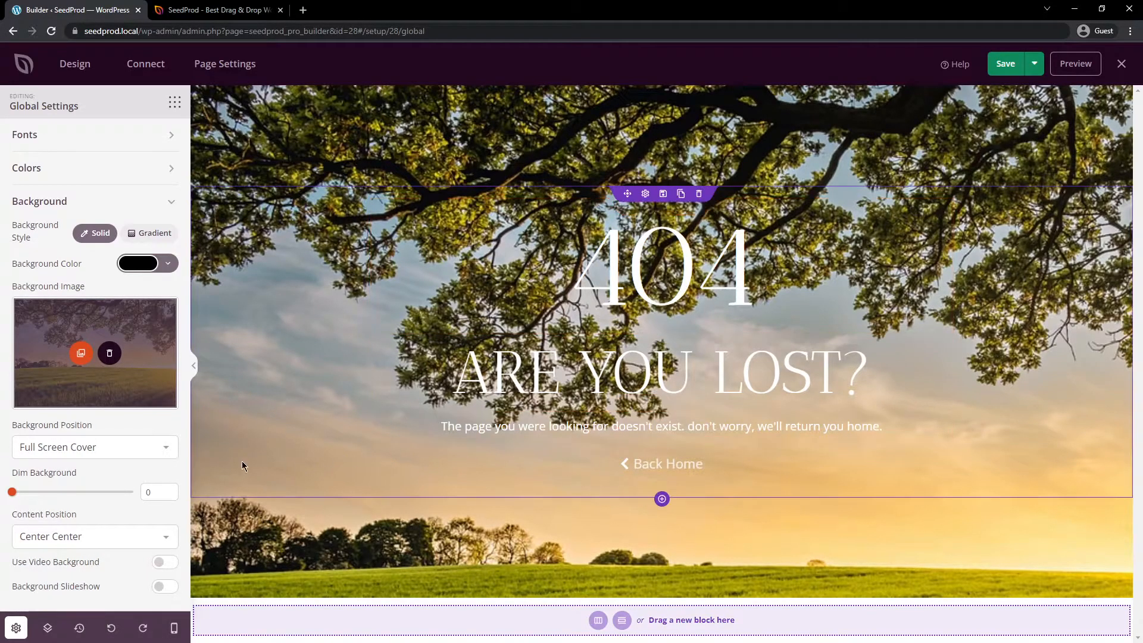
drag(13, 497, 127, 503)
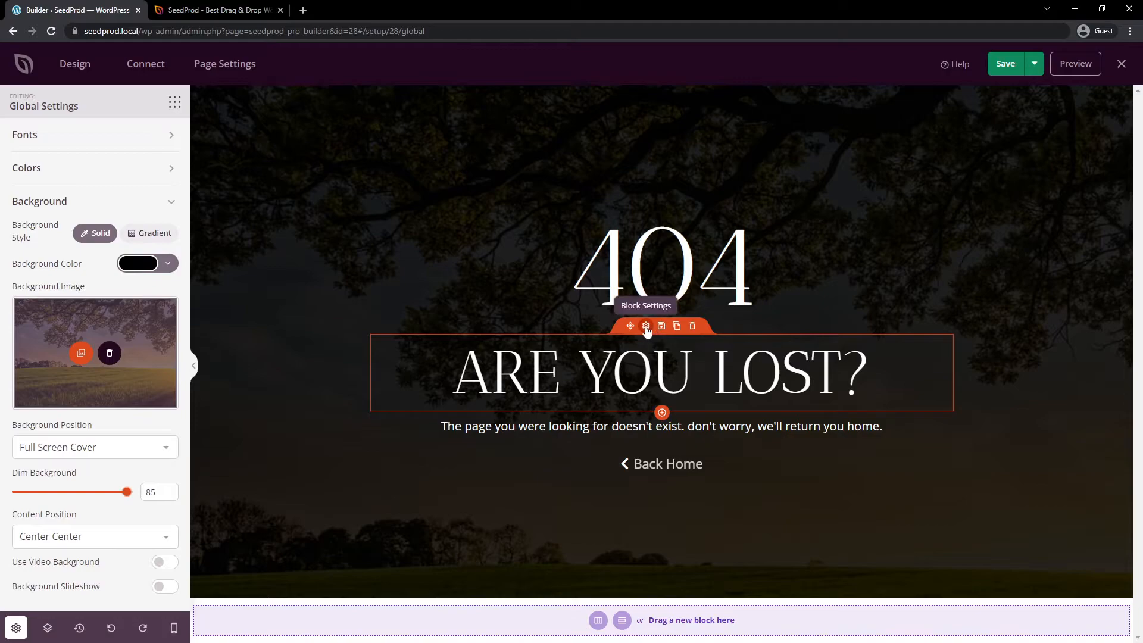
Step: Try orange and yellow on the "Are You Lost?" headline, settle on orange #FB8C00, and return to the block list
click(646, 327)
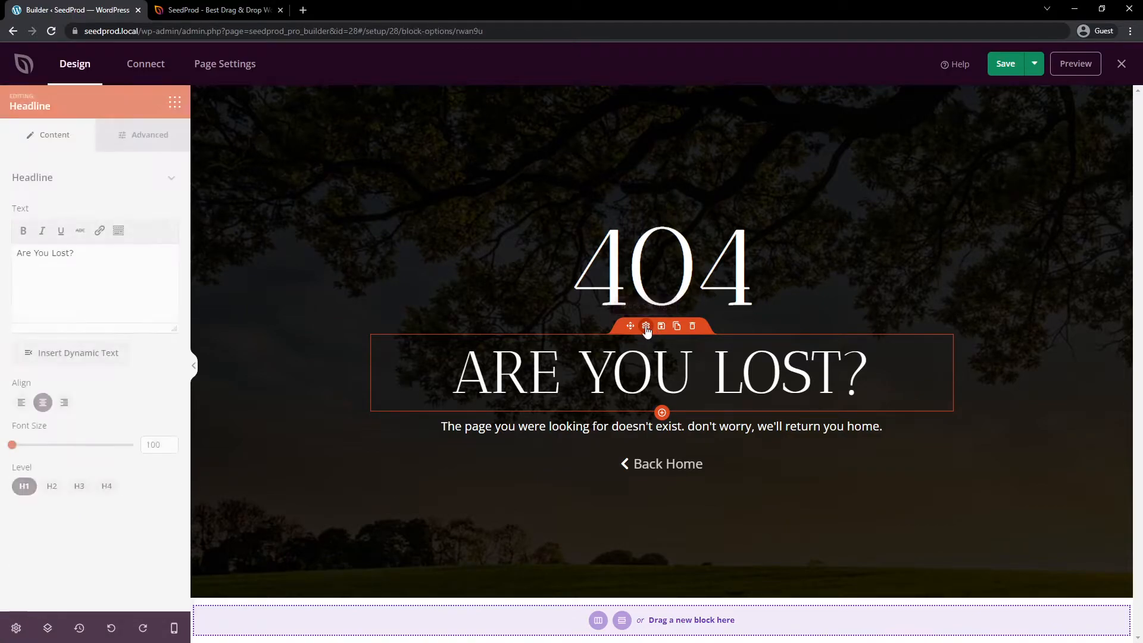
click(151, 140)
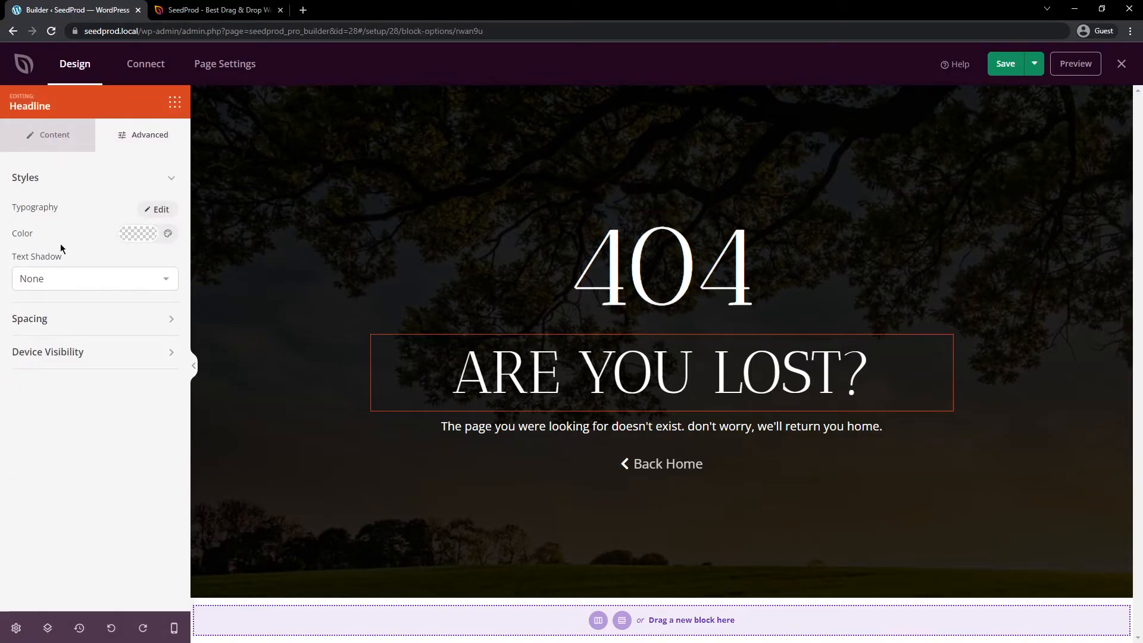
click(138, 233)
click(56, 332)
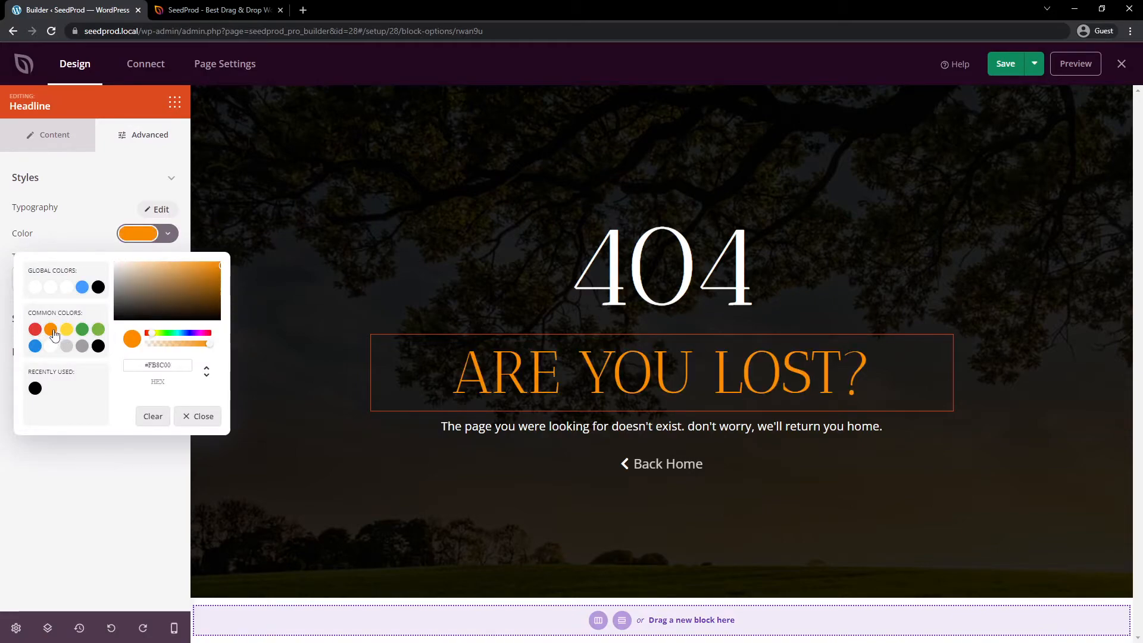
click(66, 331)
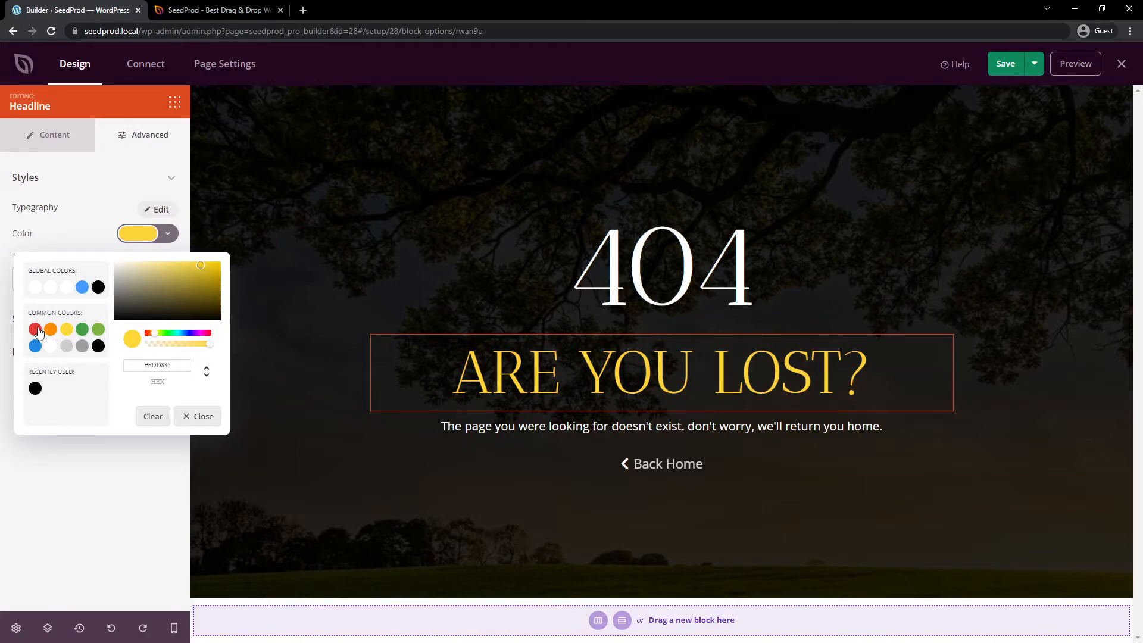
click(50, 332)
click(67, 475)
click(174, 102)
Step: Try the green, yellow and other button templates on the Back Home button, apply the White Button style, and return to the block list
mouse_move(655, 468)
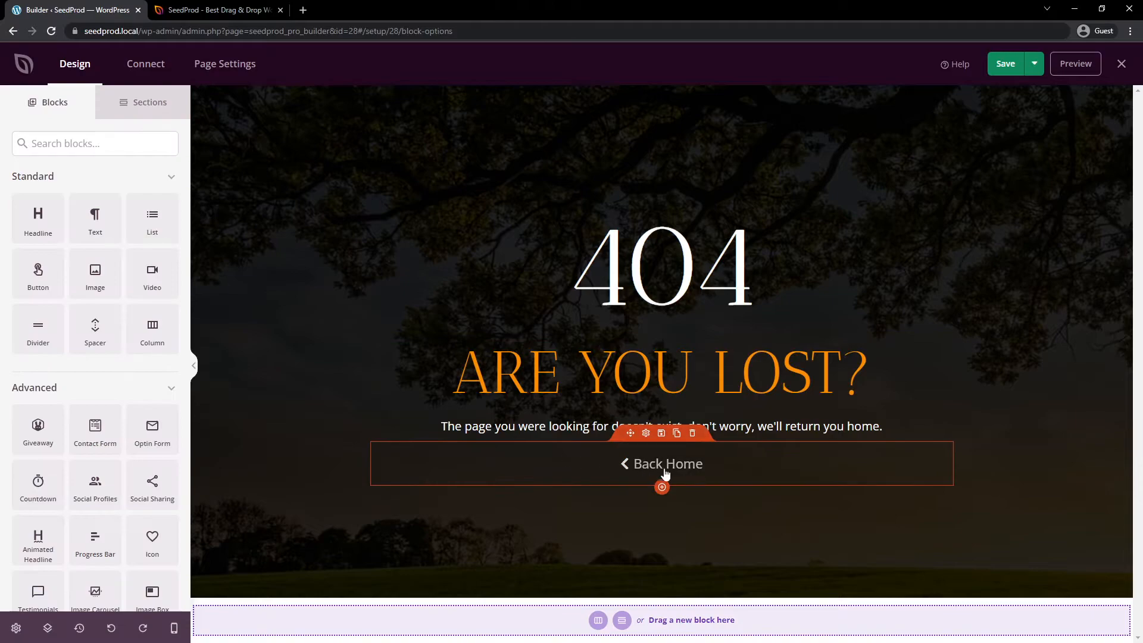
click(646, 434)
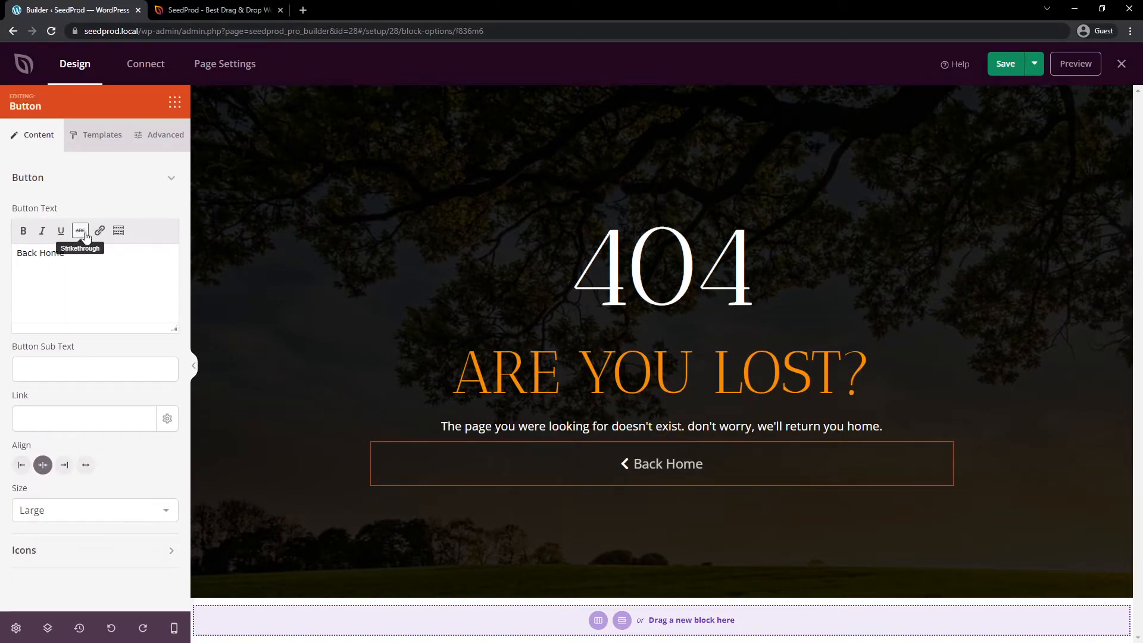
click(103, 134)
scroll(125, 422, down, 1)
scroll(134, 402, up, 1)
click(102, 374)
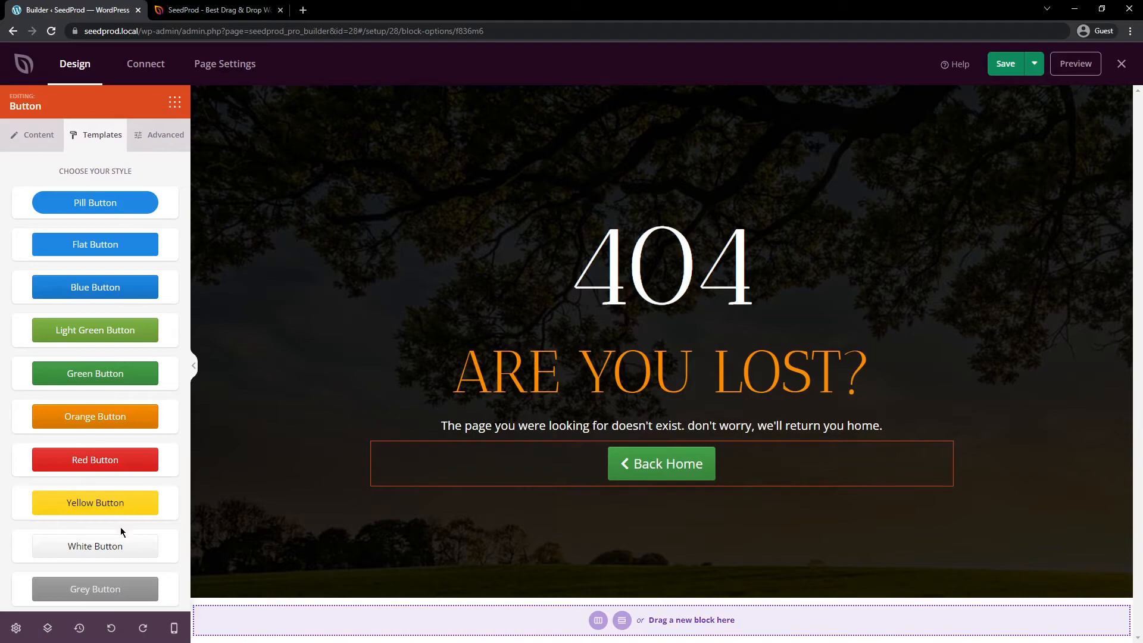
click(103, 504)
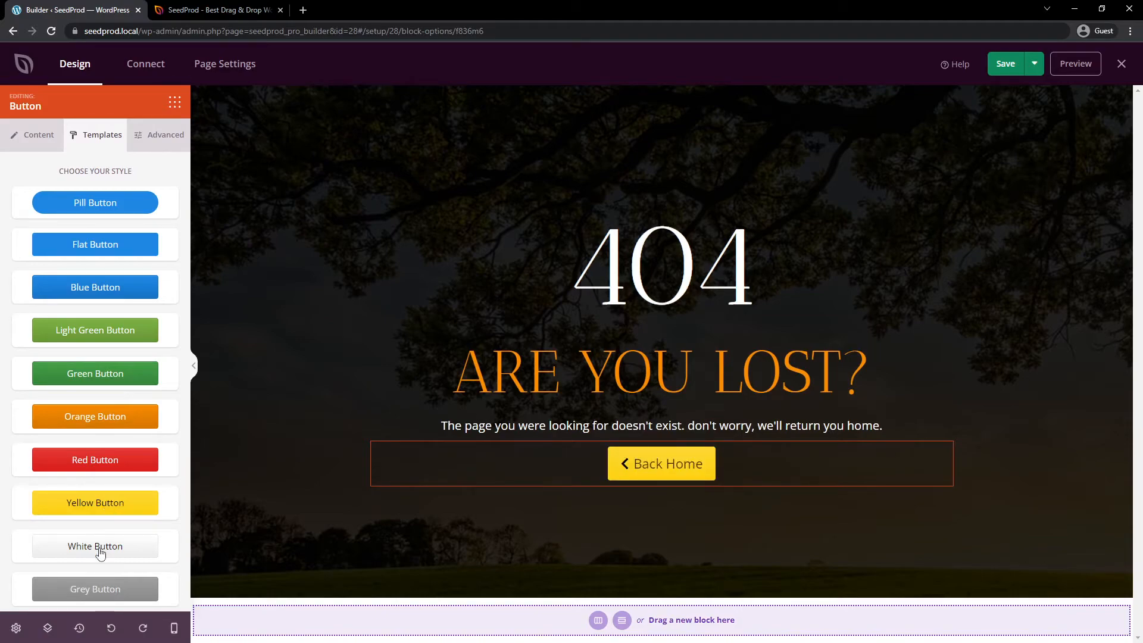
click(89, 420)
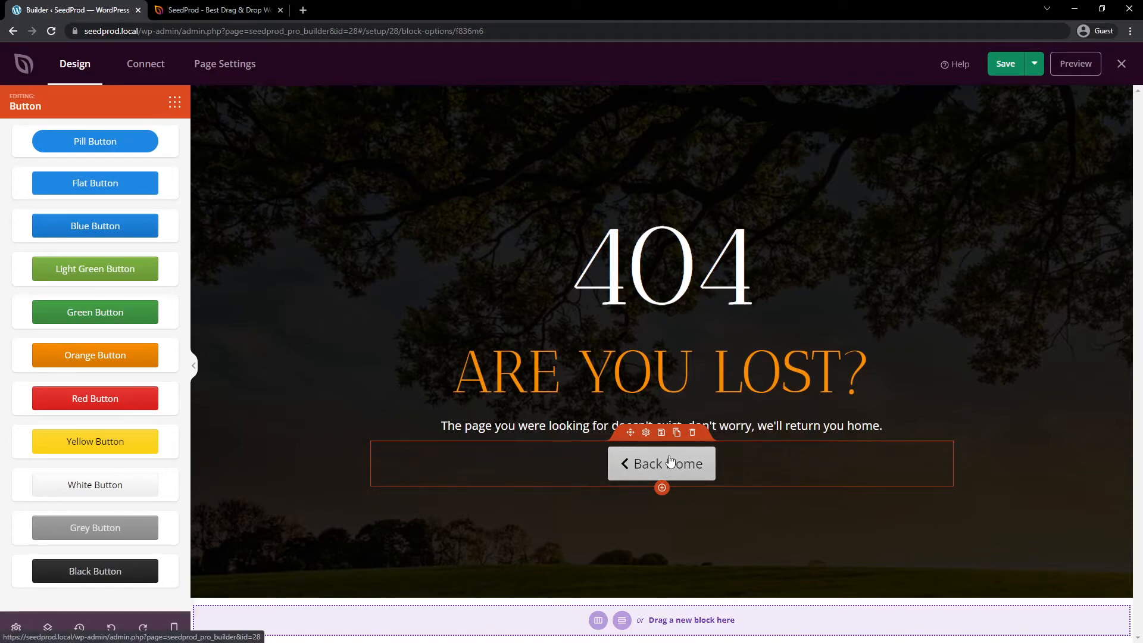
click(175, 102)
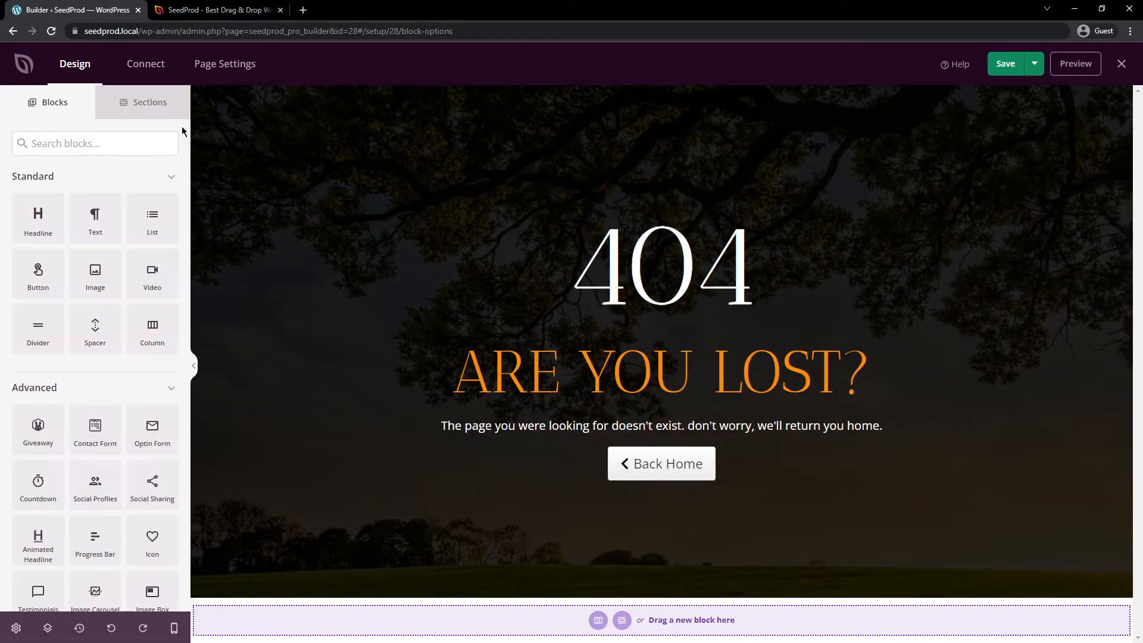
Step: Review the page's General, SEO and Scripts settings and return to the General settings
click(229, 68)
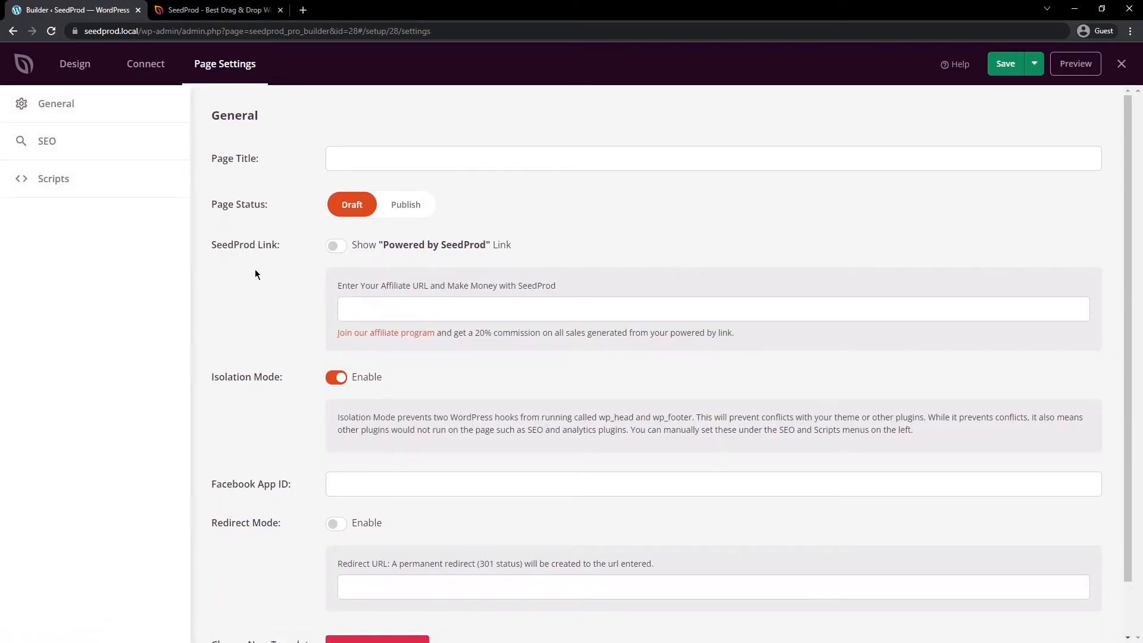
click(38, 144)
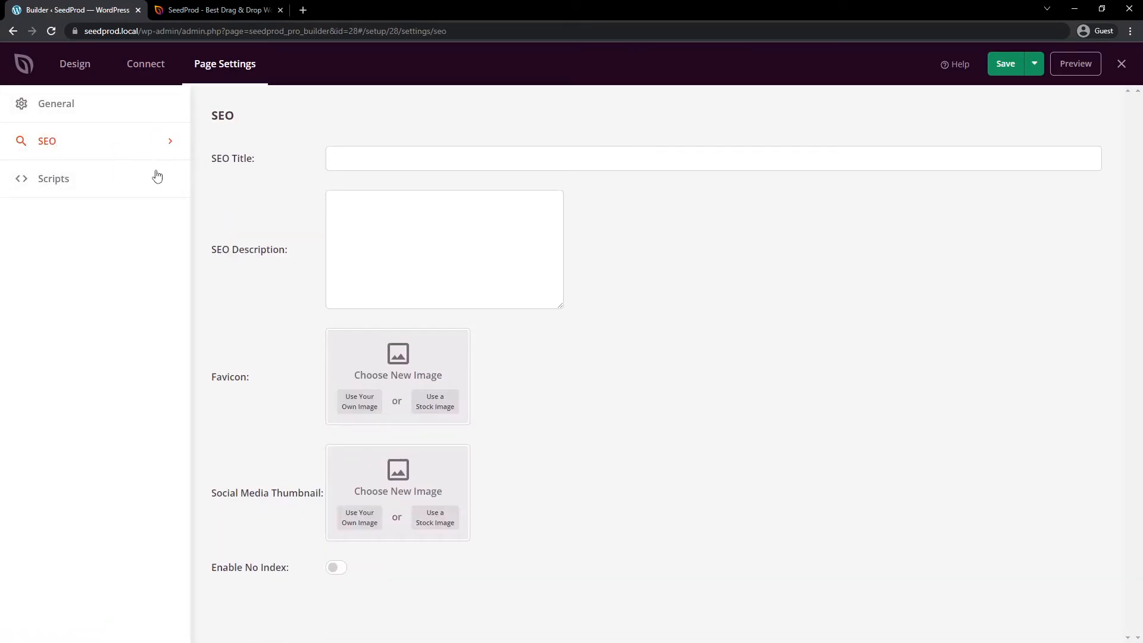
click(80, 182)
click(67, 111)
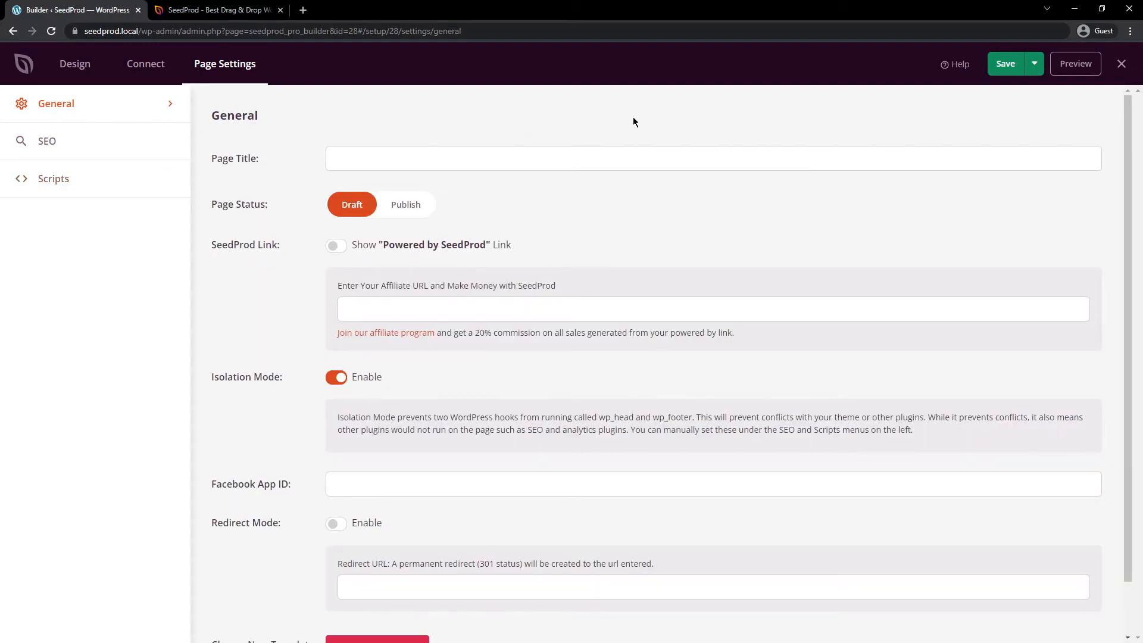
Step: Save and publish the custom 404 page, and open its live version
click(1006, 68)
click(1034, 64)
click(1012, 88)
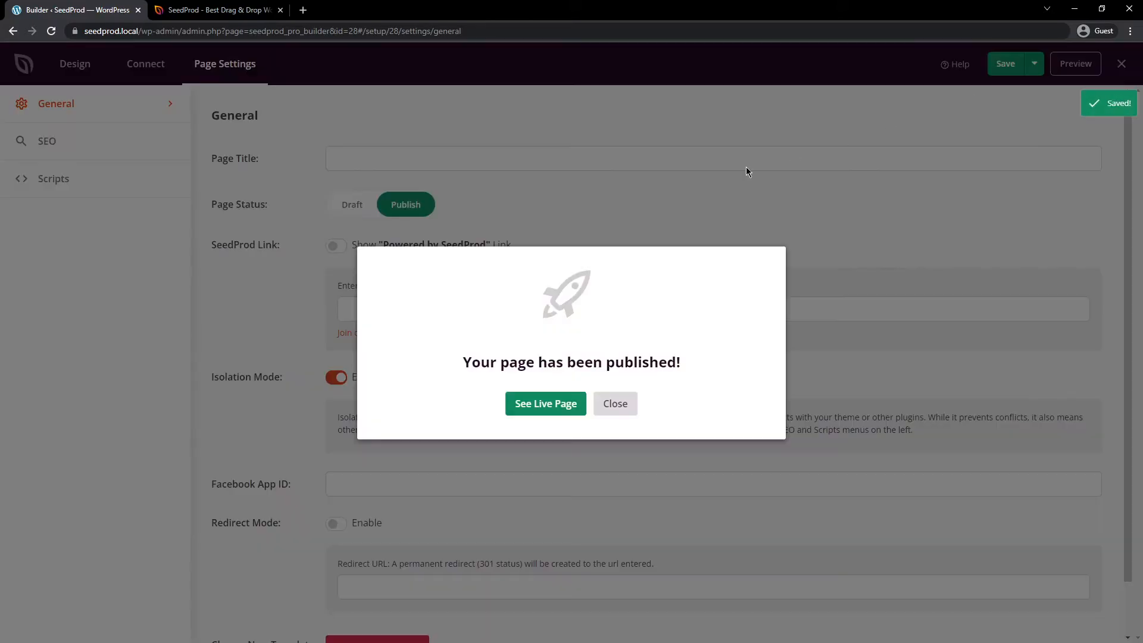
click(552, 410)
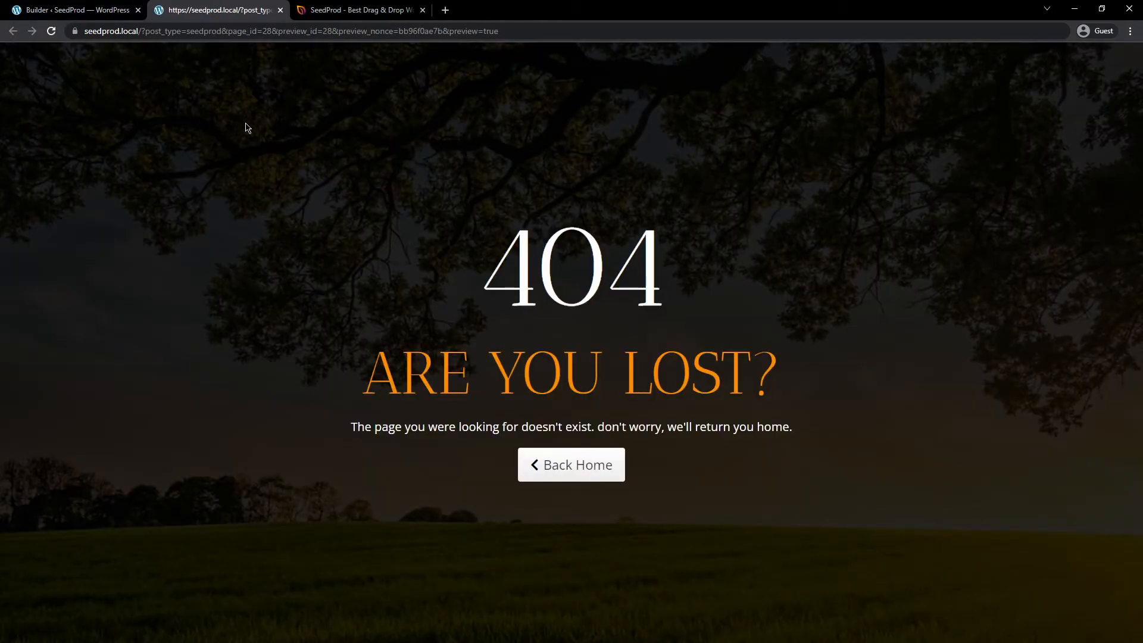
Step: Return to the builder, dismiss the publication notice and exit to the SeedProd Pages overview
click(97, 13)
click(615, 404)
click(1122, 63)
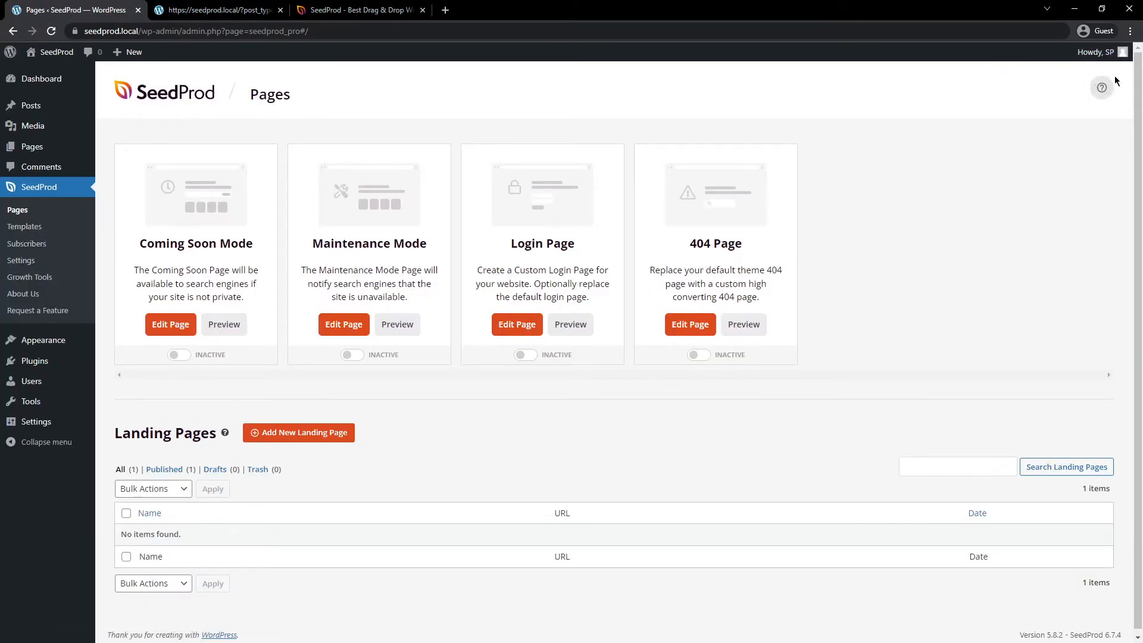
Step: Open the site's home page in a separate browser tab and load the nonexistent address seedprod.local/aedrfhgarhtqa to check the current 404 page
mouse_move(48, 53)
middle_click(46, 76)
drag(334, 11, 201, 13)
click(242, 31)
click(243, 31)
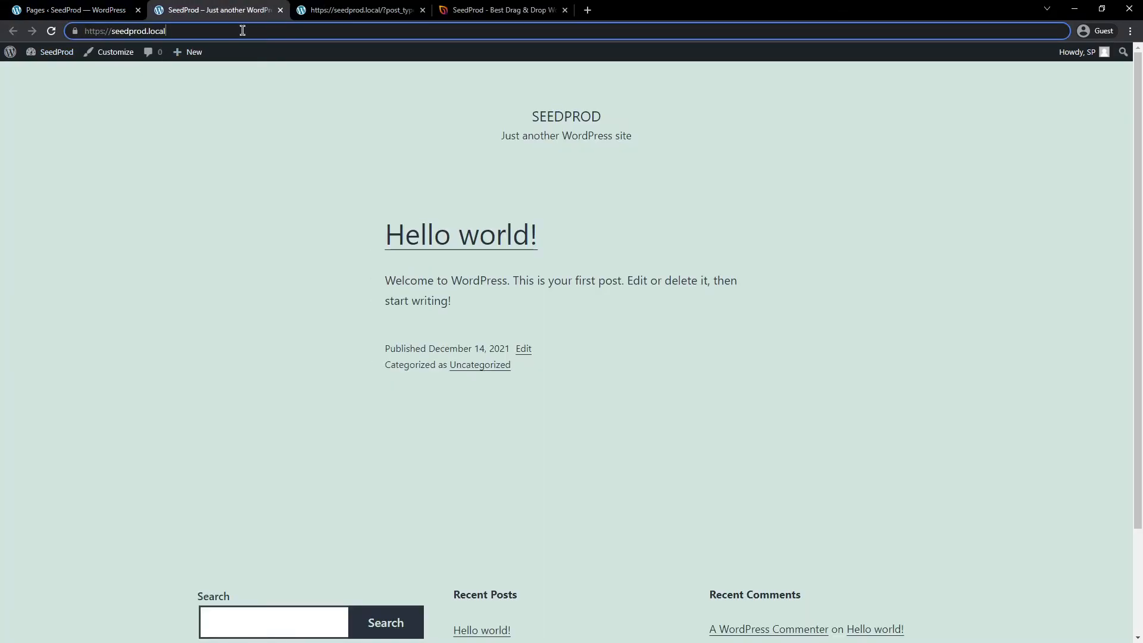
text(aedrfhgarhtqa)
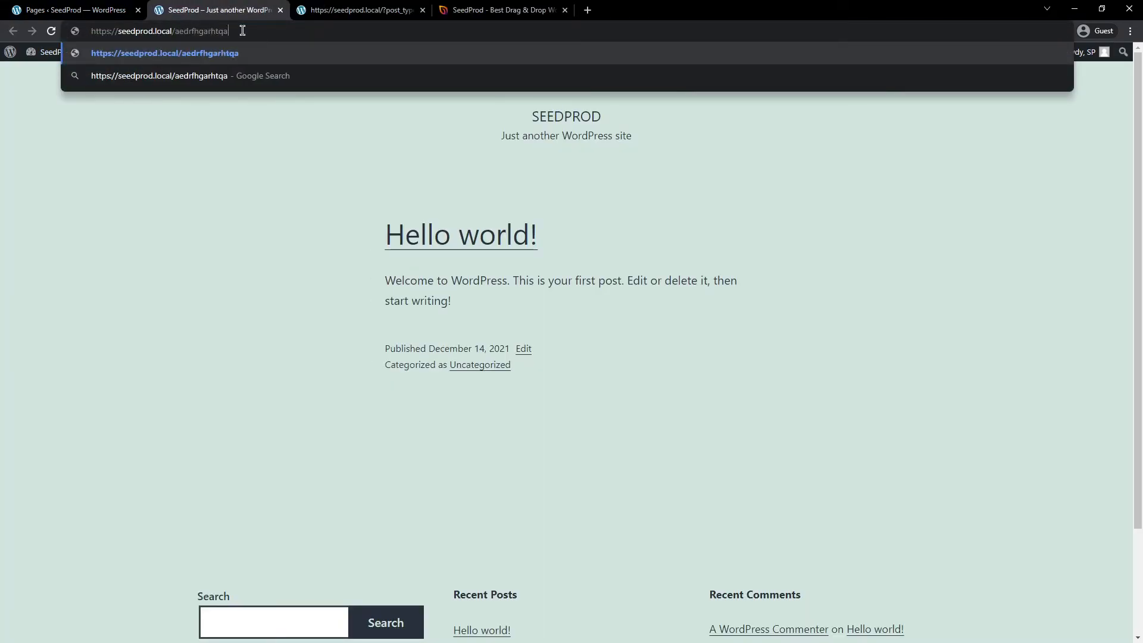
key(Return)
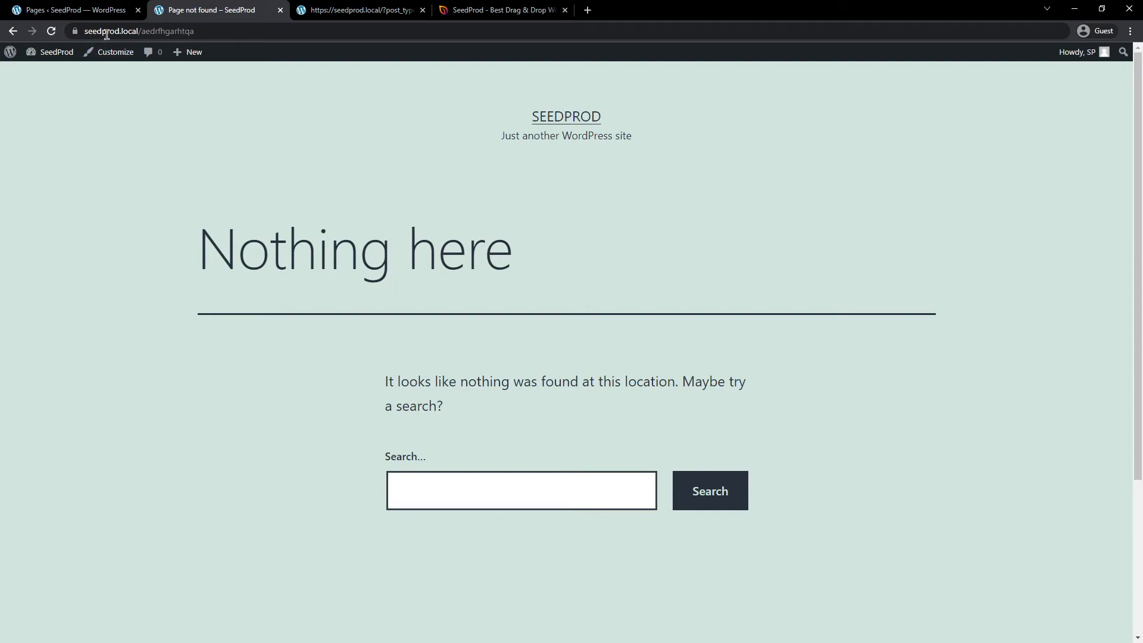
Step: Activate the 404 Page in the SeedProd Pages overview
click(52, 13)
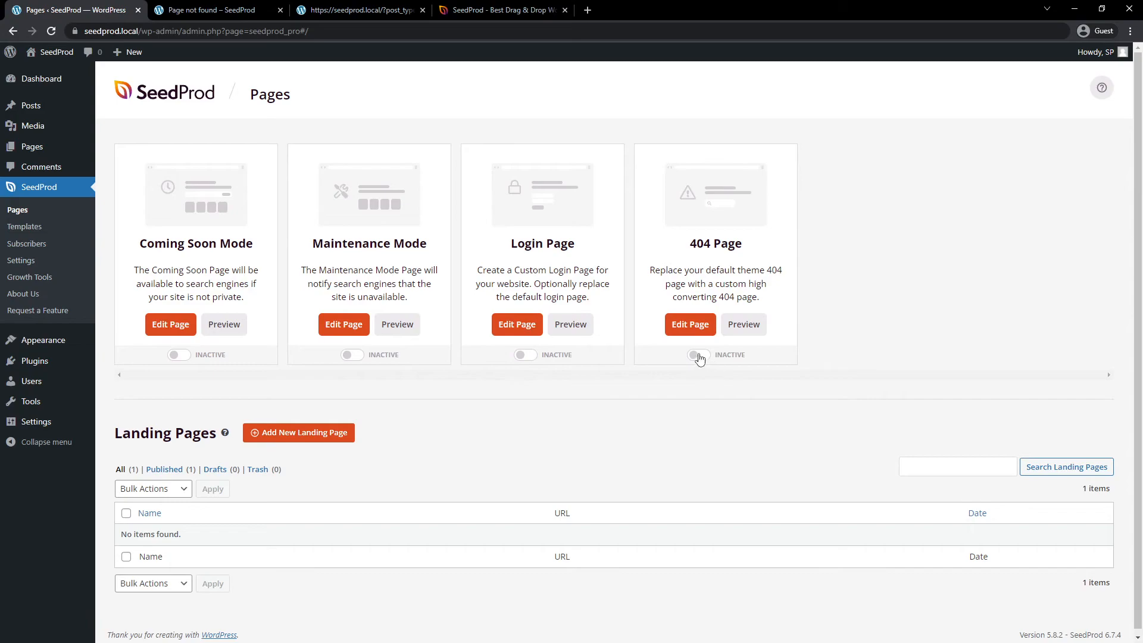
double_click(723, 355)
click(696, 355)
Step: View the custom page's live preview and reload the nonexistent address seedprod.local/aedrfhgarhtqa to test the 404 page
click(306, 14)
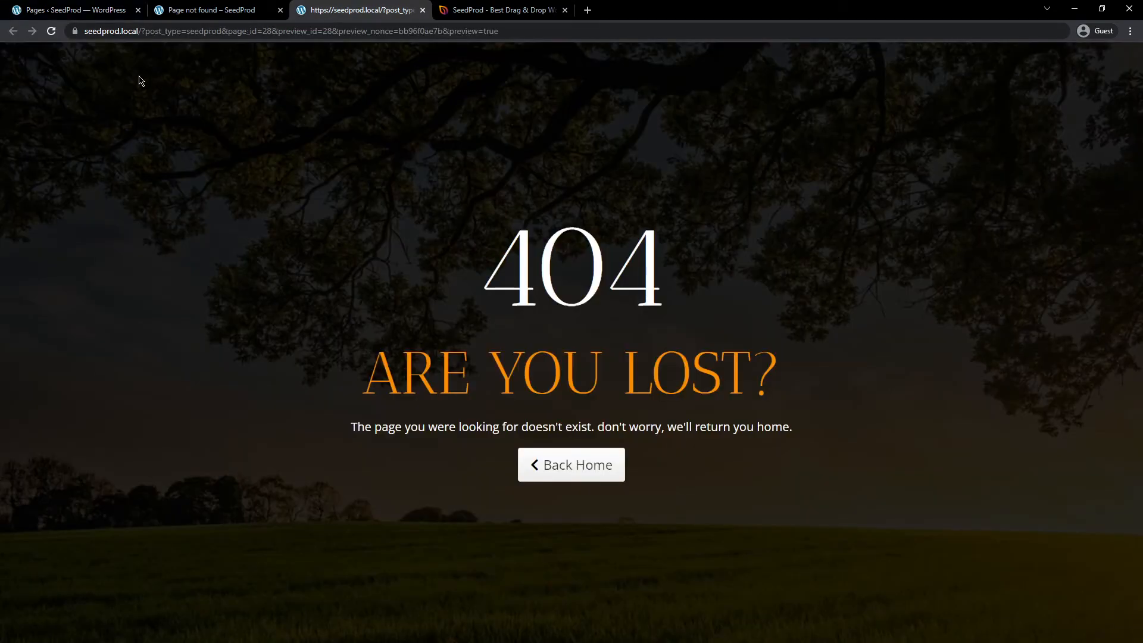
click(200, 17)
click(51, 31)
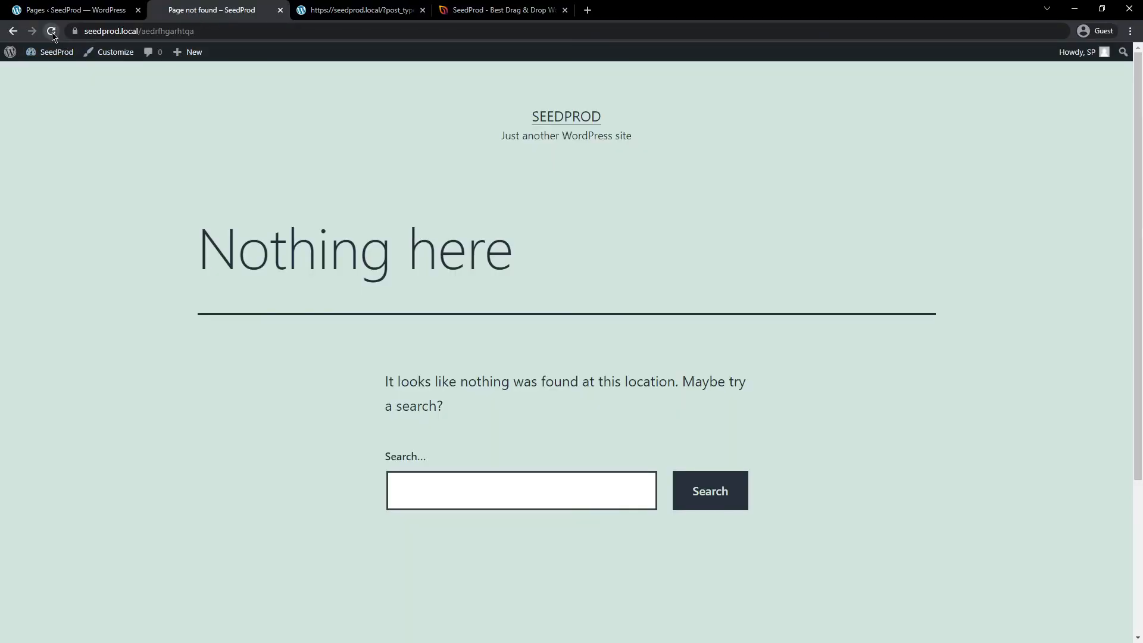